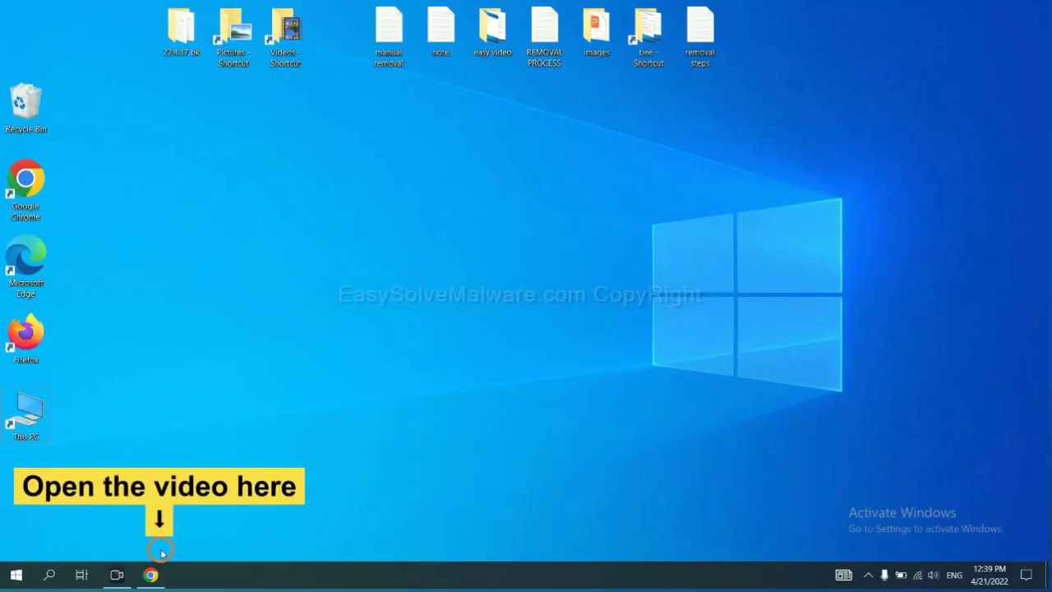
- In Chrome, open the easysolvemalware.com removal guide from the YouTube description and scroll to its SpyHunter download
left_click(158, 573)
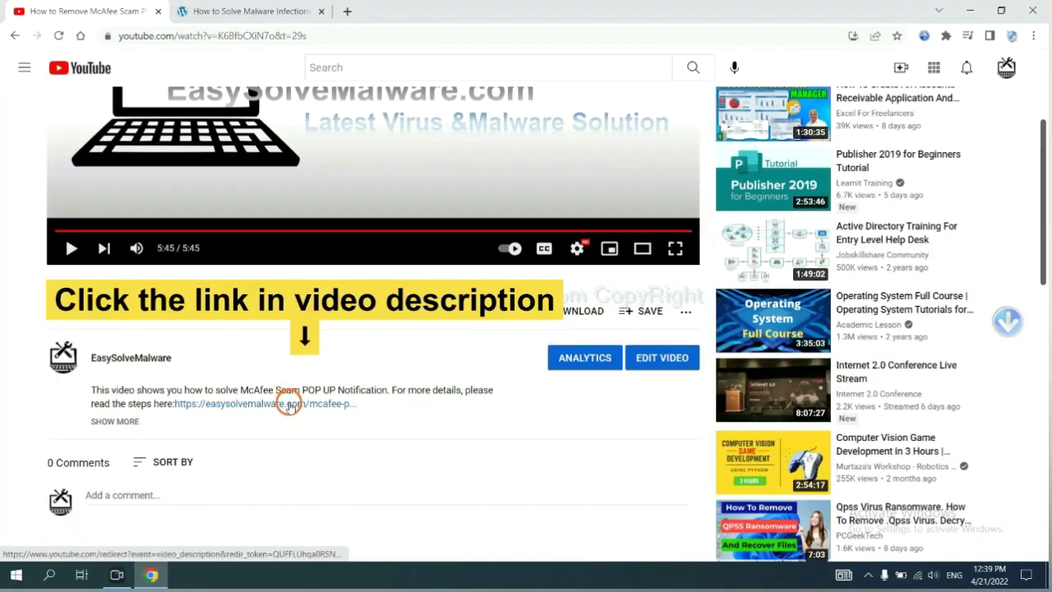
left_click(289, 405)
scroll(1039, 275, "down", 3)
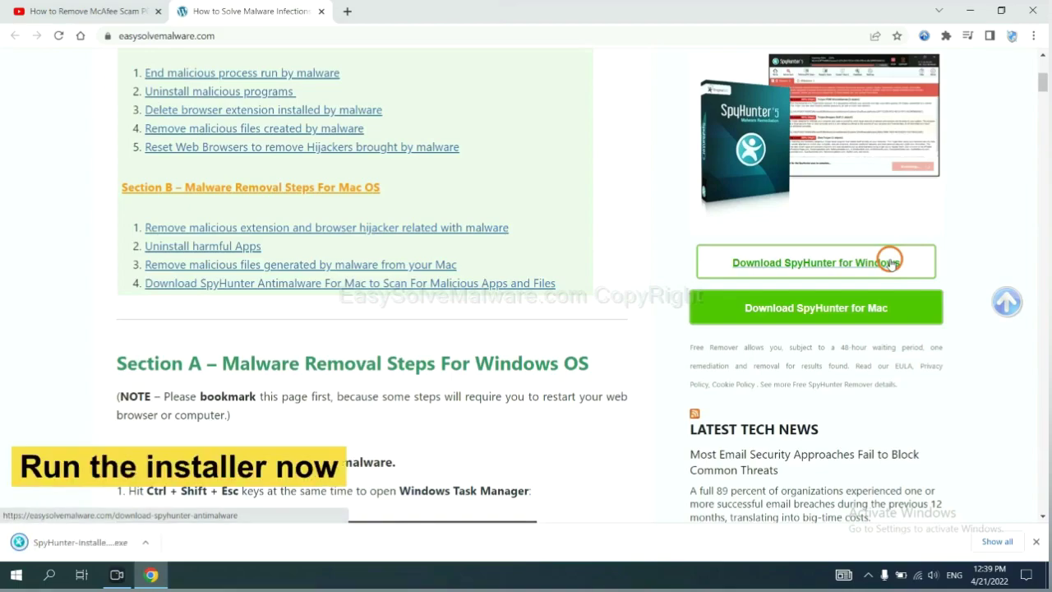
- Run the downloaded SpyHunter installer in English, accept the EULA, and finish to open SpyHunter 5
left_click(65, 543)
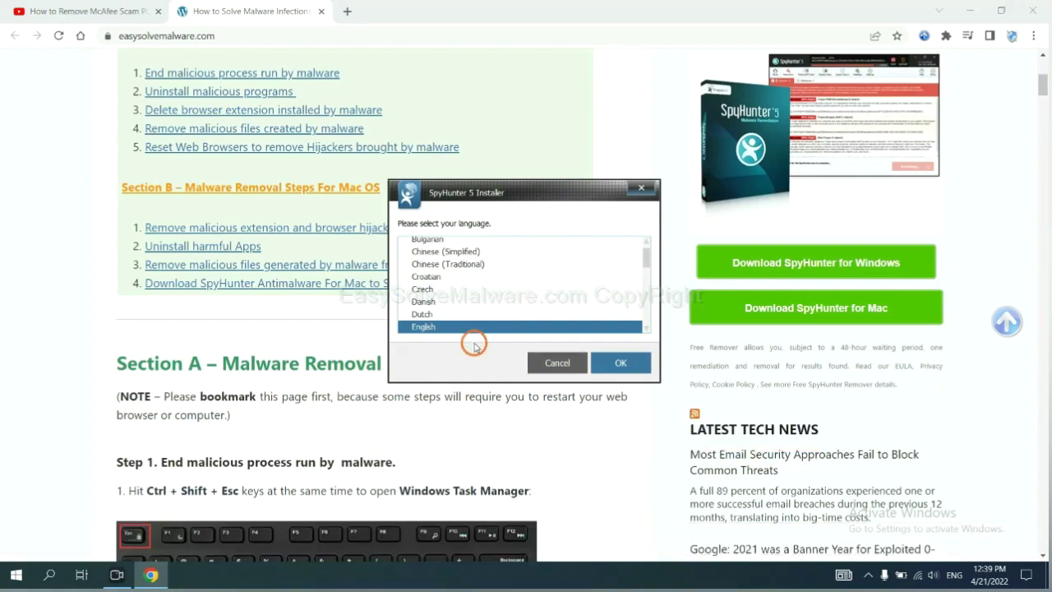
left_click(608, 363)
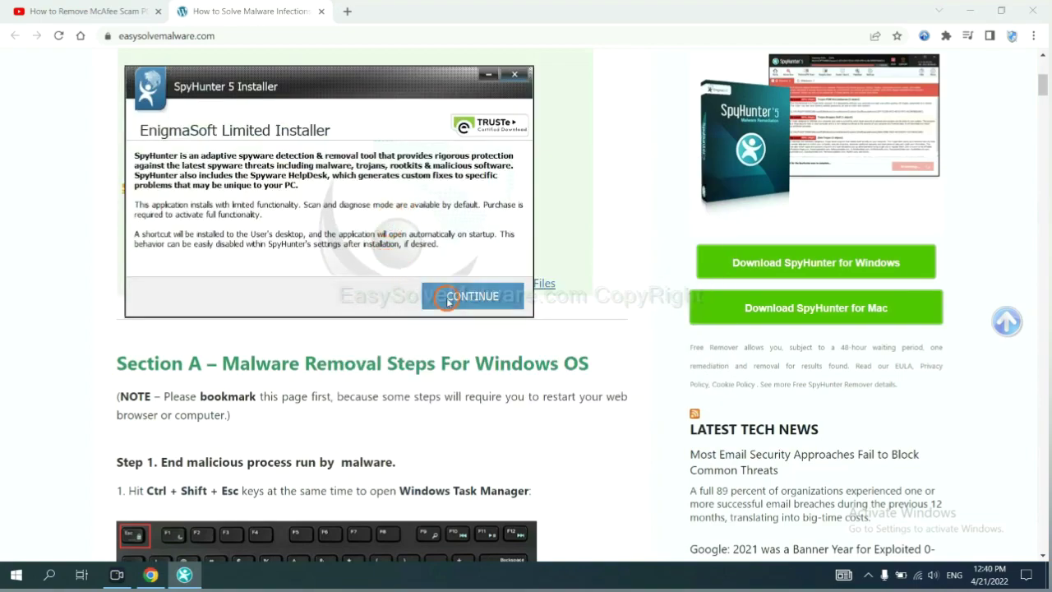
left_click(447, 296)
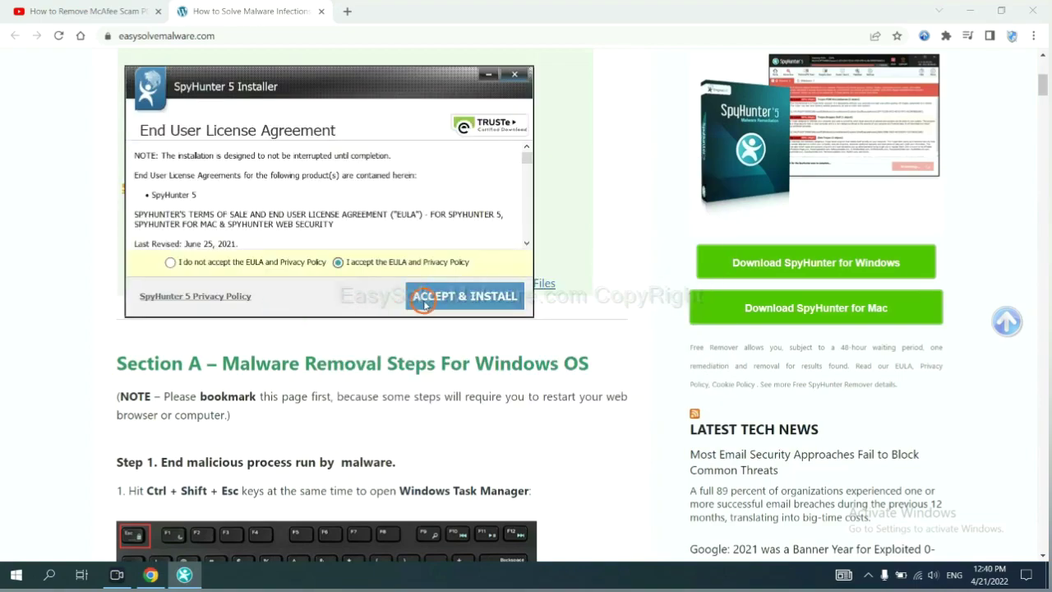
left_click(424, 300)
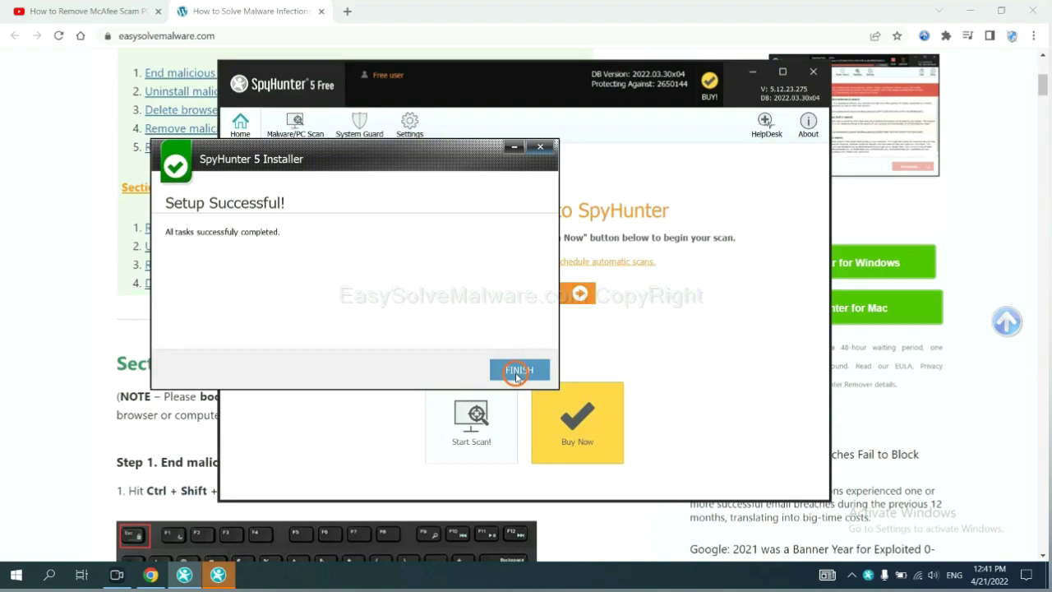
left_click(514, 371)
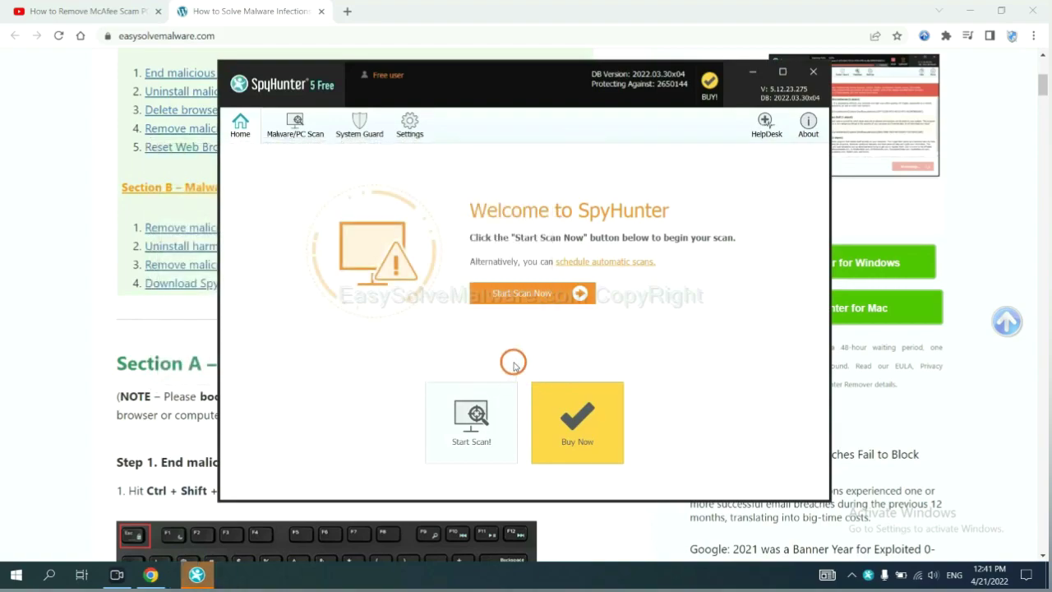
- Scan the PC in SpyHunter 5 and move on from the remove360.bat detection toward removal
left_click(517, 300)
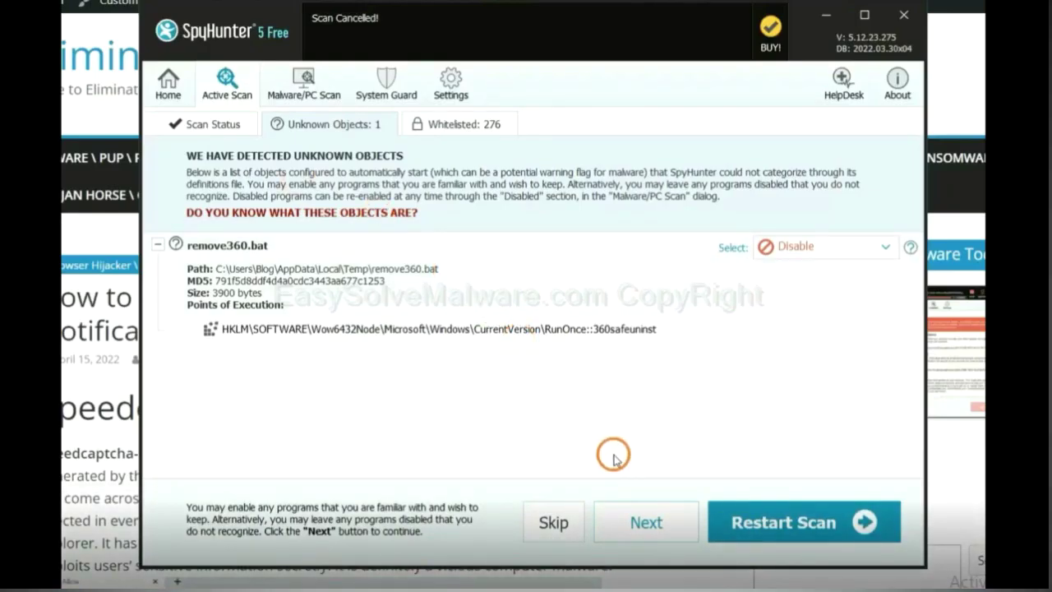
left_click(645, 523)
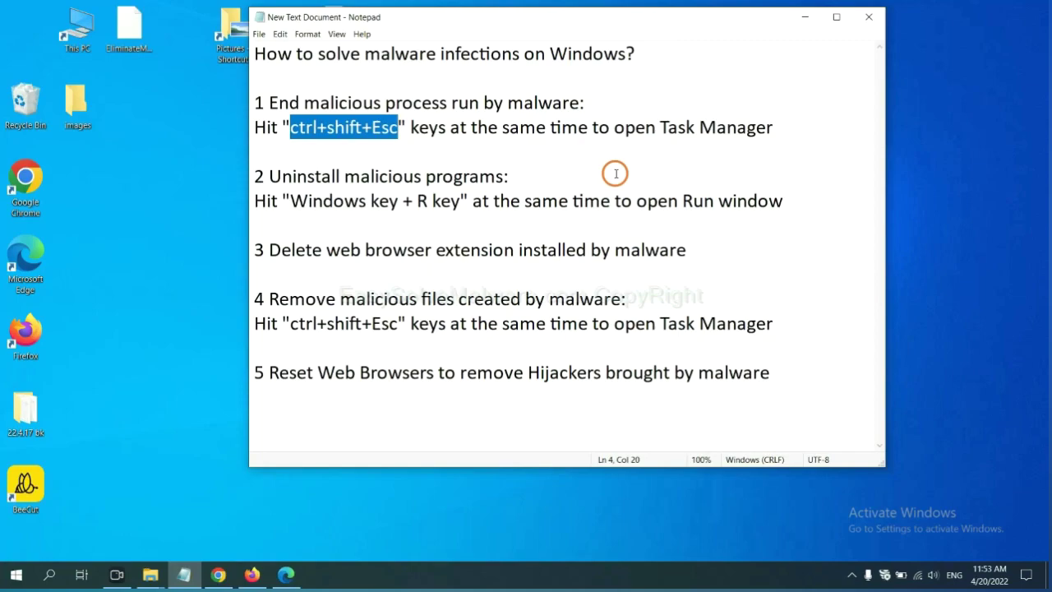
- Highlight the Ctrl+Shift+Esc shortcut, end a suspicious process in Task Manager, and close Task Manager
left_click(381, 130)
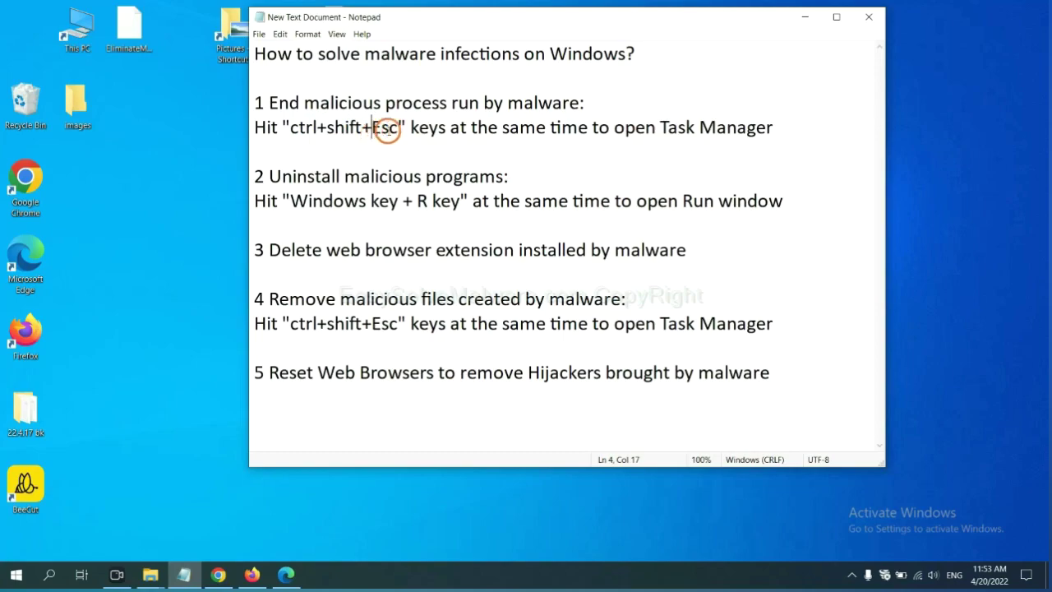
left_click_drag(381, 129, 292, 130)
key("ctrl+shift+Escape")
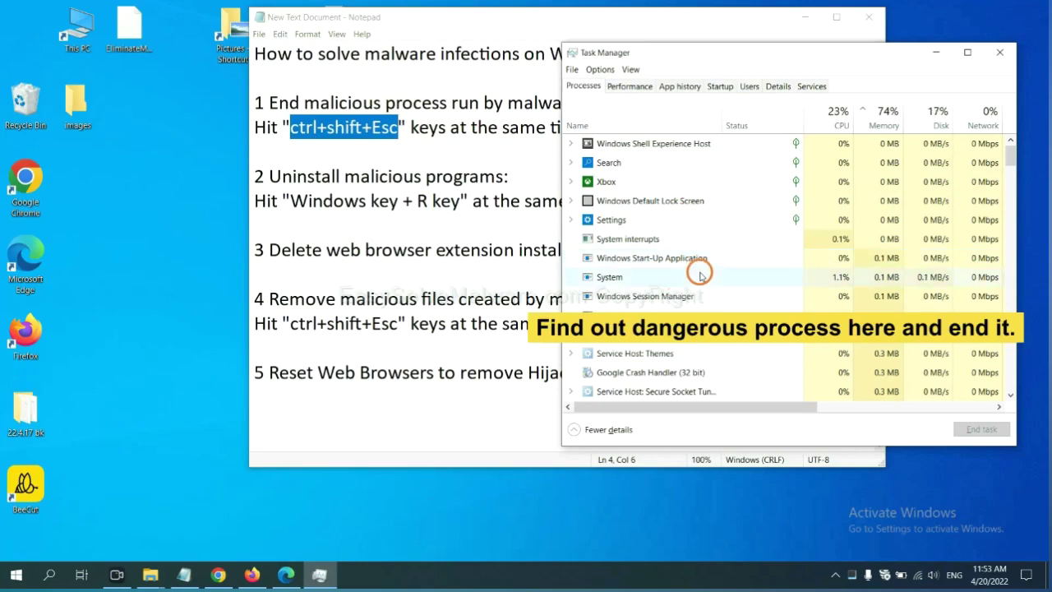
left_click(700, 275)
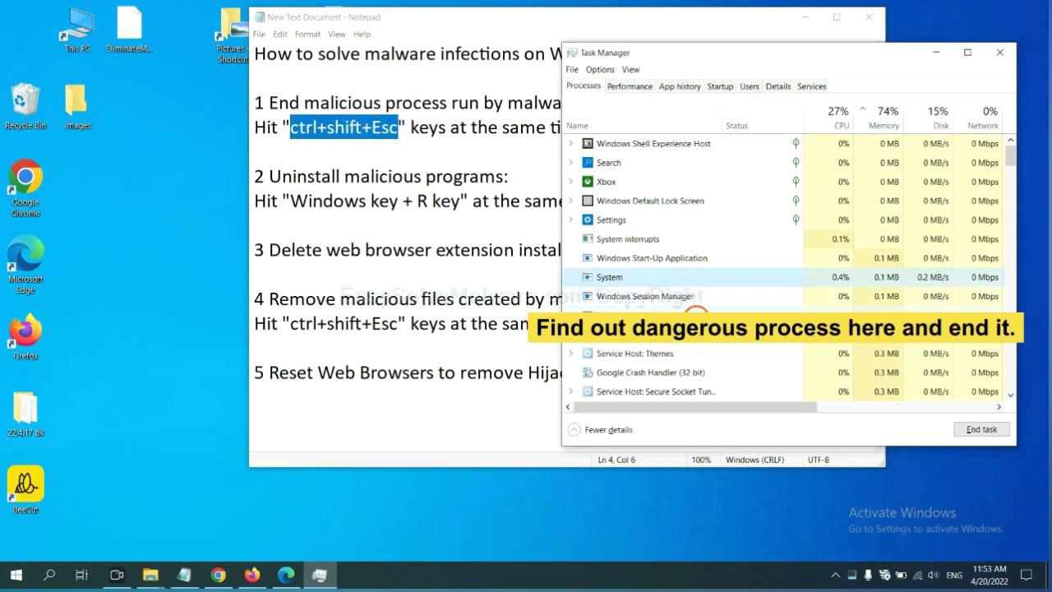
left_click(696, 315)
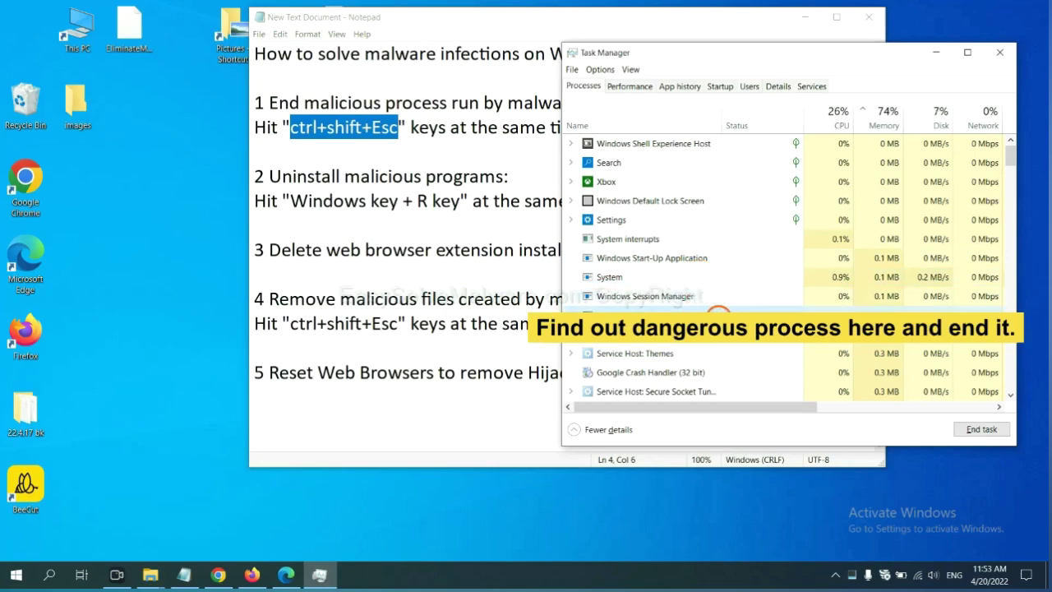
left_click(990, 430)
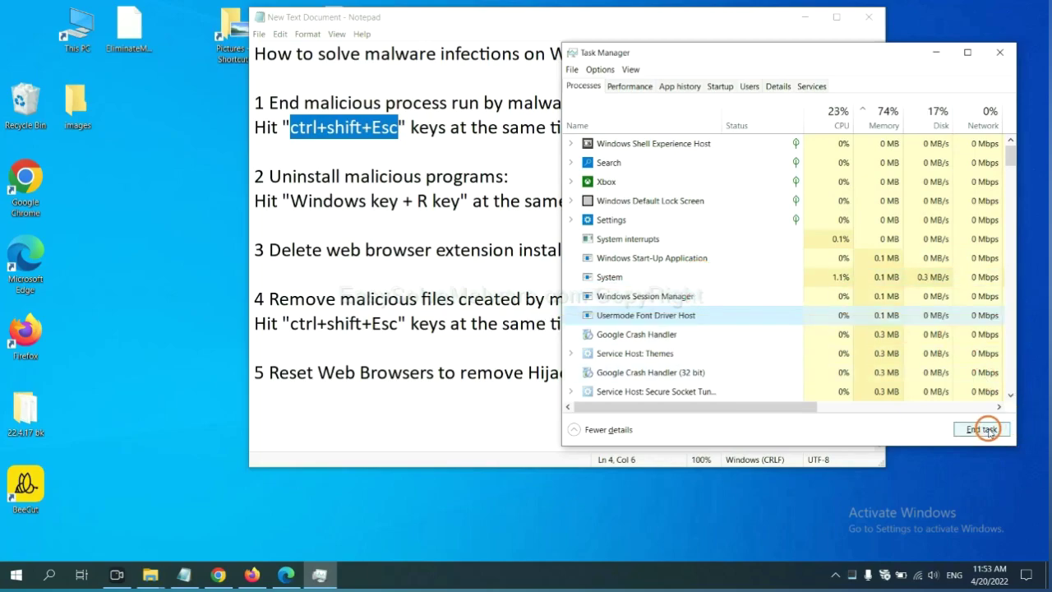
left_click(995, 54)
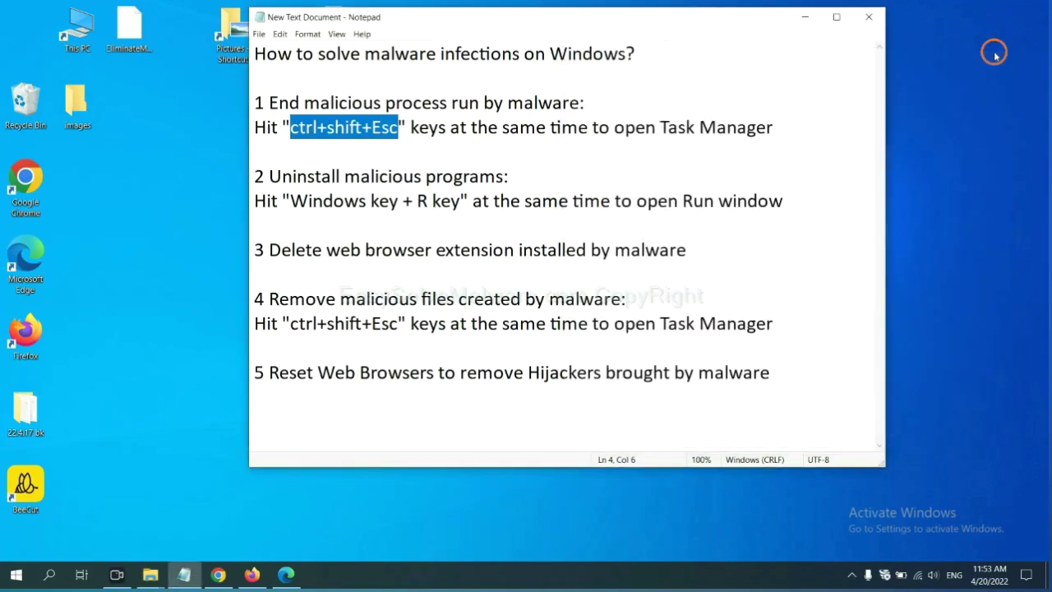
- Highlight the Run shortcut in step 2, then run 'control panel' from the Win+R Run dialog
key("Down")
key("Down")
key("Down")
key("Down")
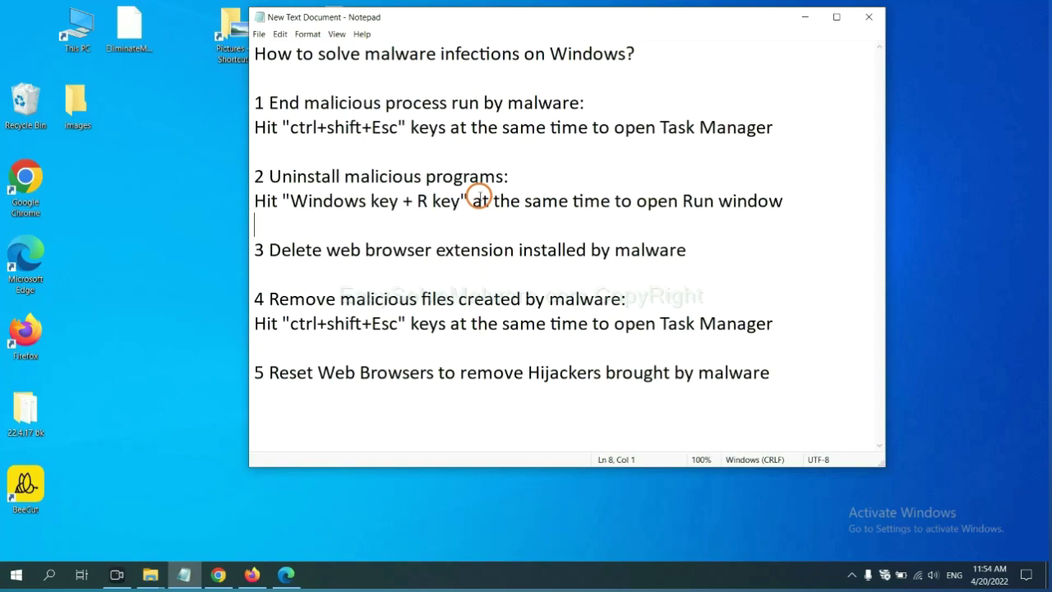
left_click_drag(285, 206, 456, 211)
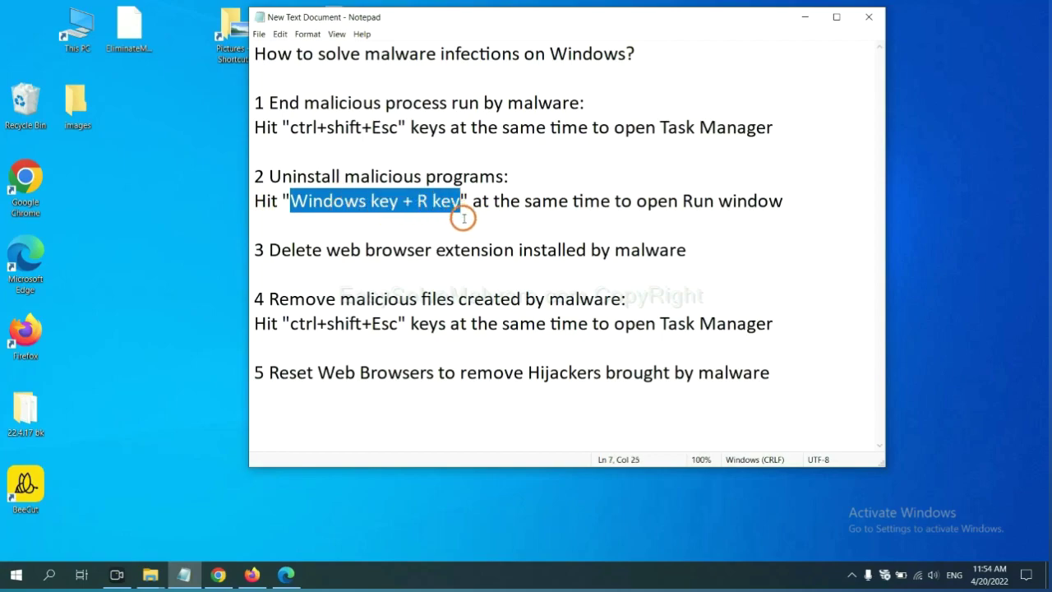
key("super+r")
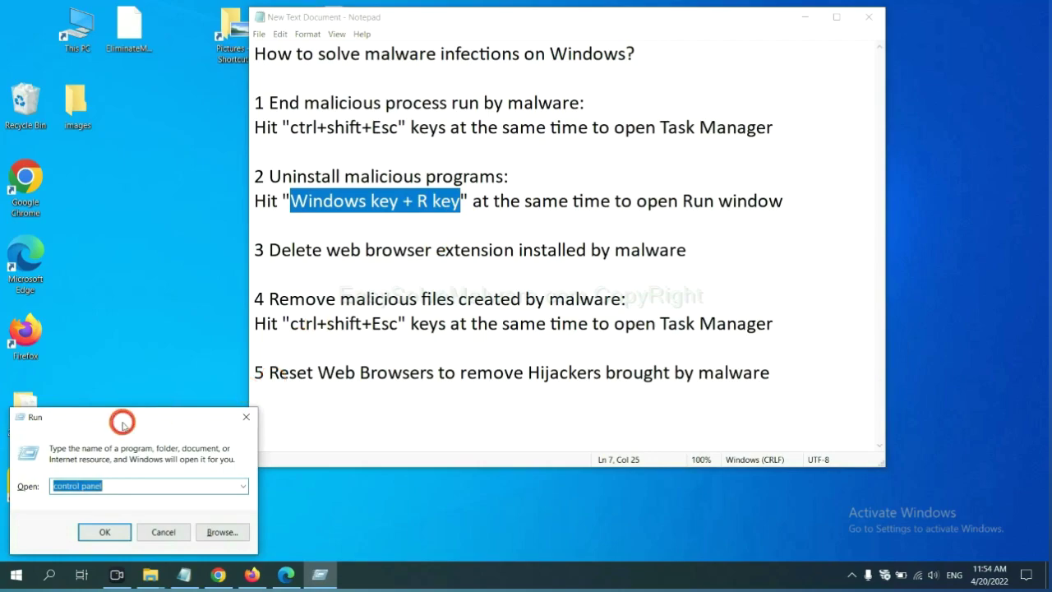
left_click_drag(123, 423, 800, 182)
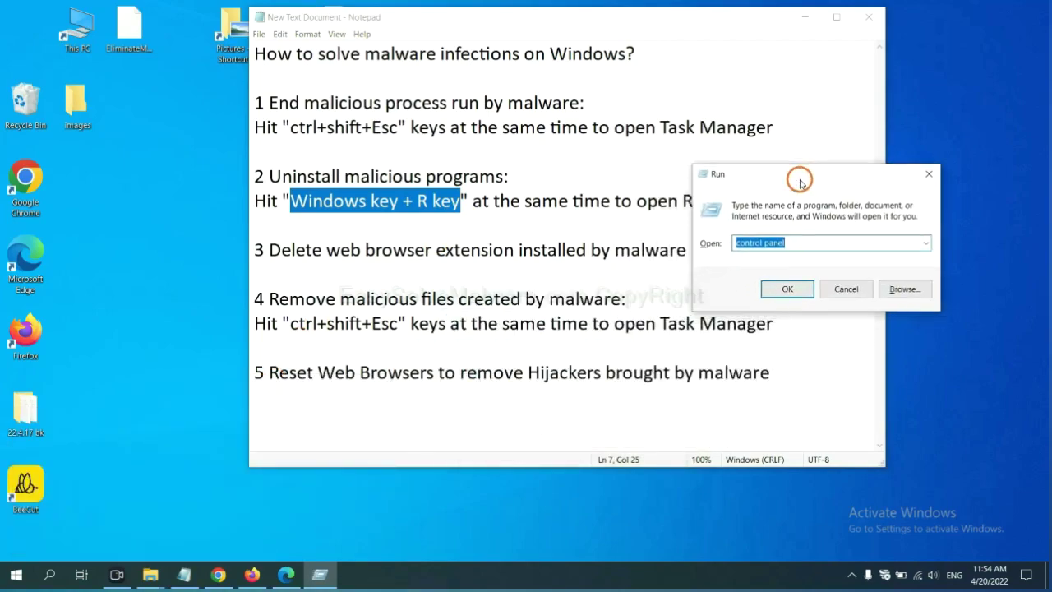
left_click(807, 242)
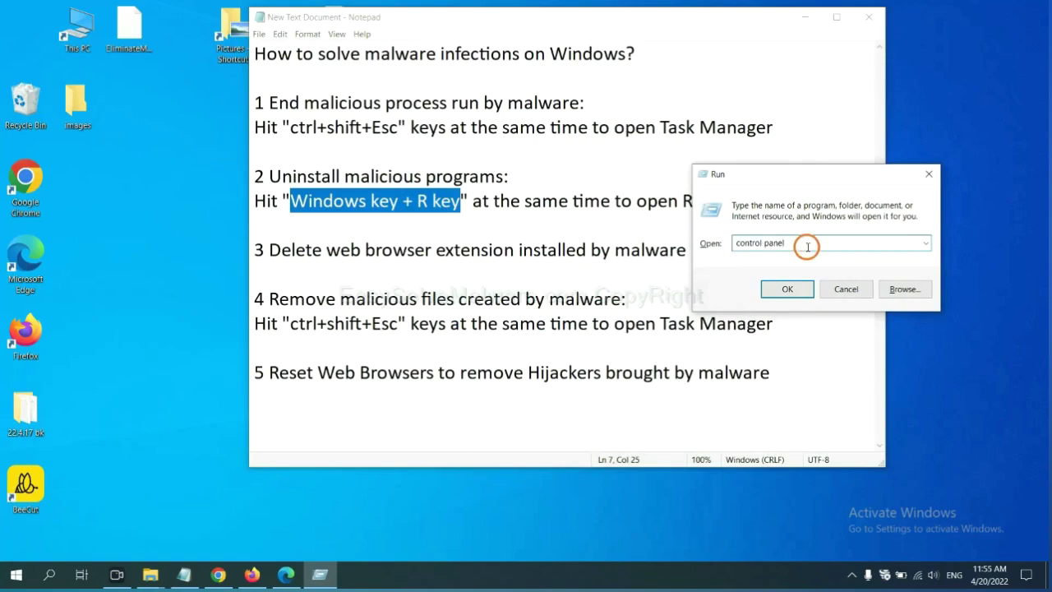
double_click(747, 243)
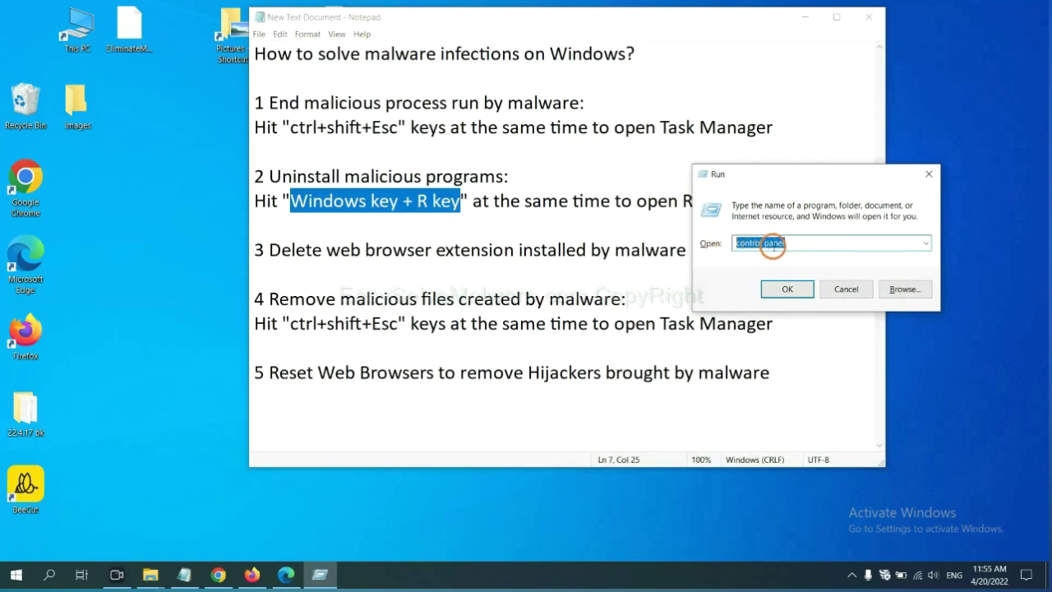
left_click(786, 297)
left_click(787, 298)
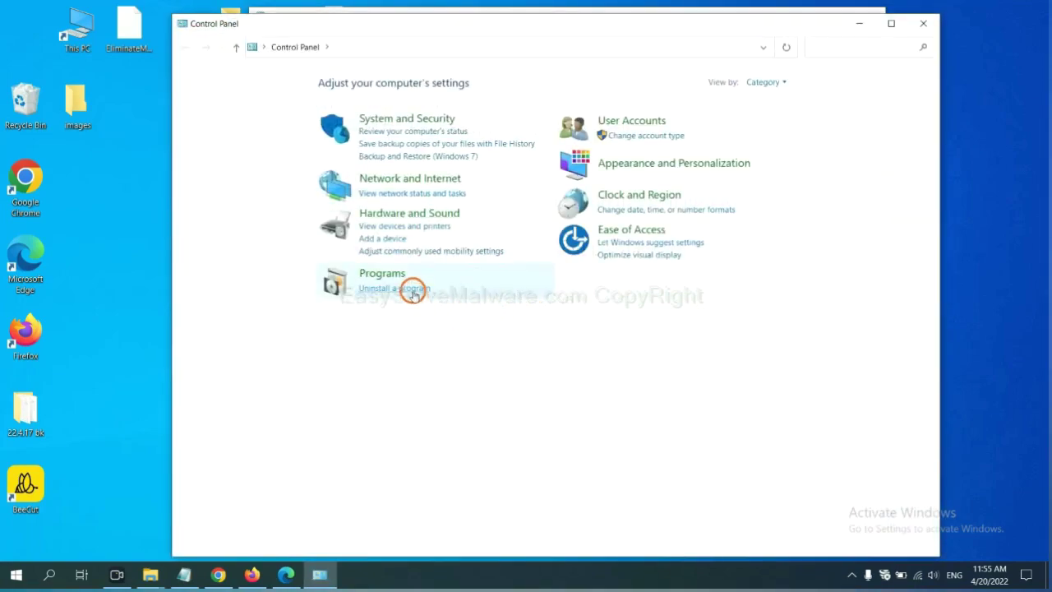
- Open Programs and Features, select Xiph.Org Open Codecs as the suspect program, then close the list
left_click(414, 291)
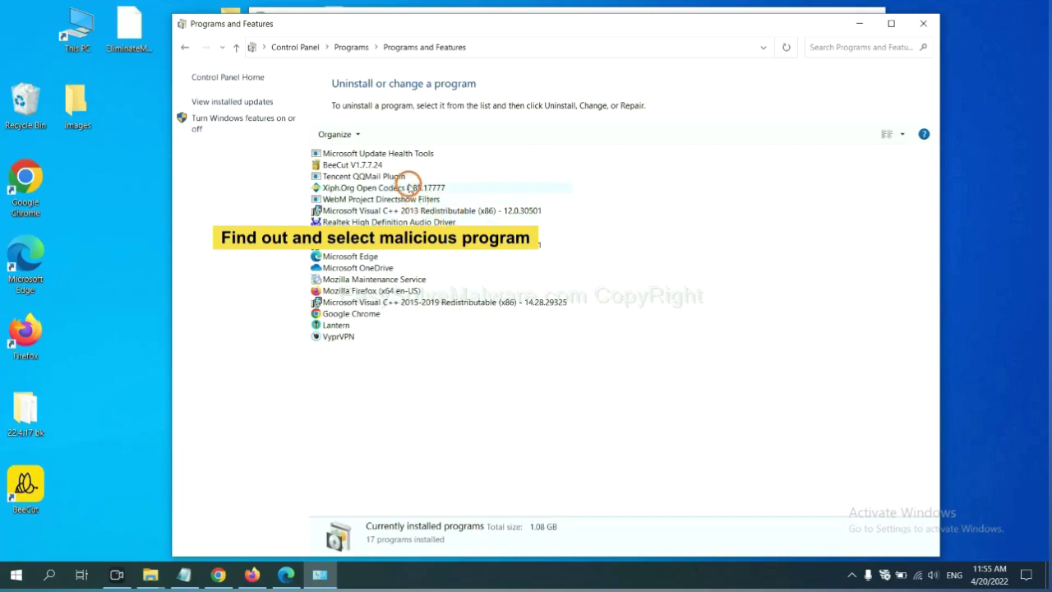
left_click(411, 187)
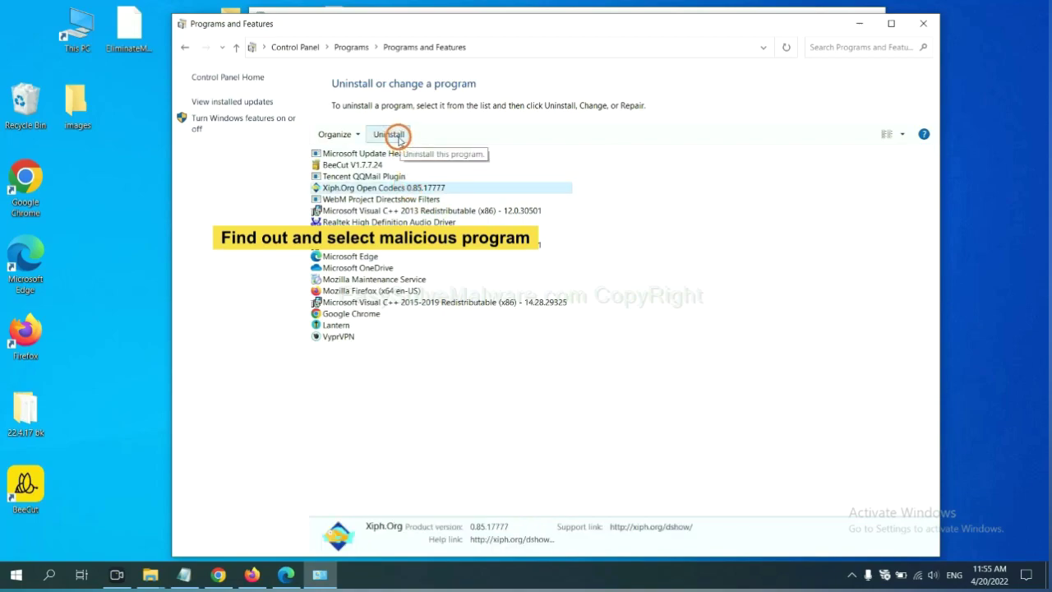
left_click(923, 23)
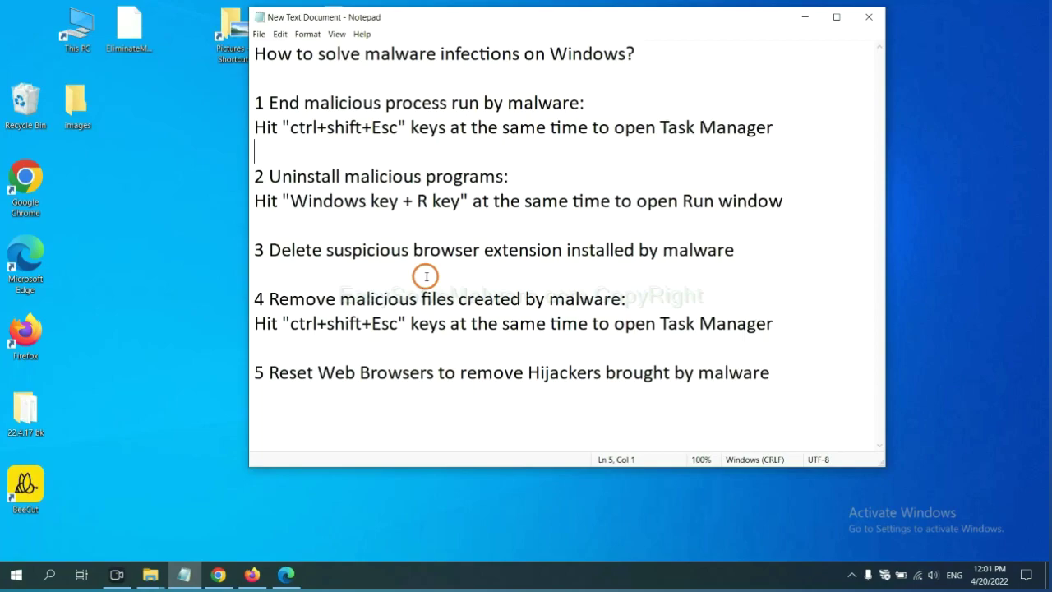
- Open Chrome's More tools > Extensions page showing the Scroll To Top extension
left_click(219, 575)
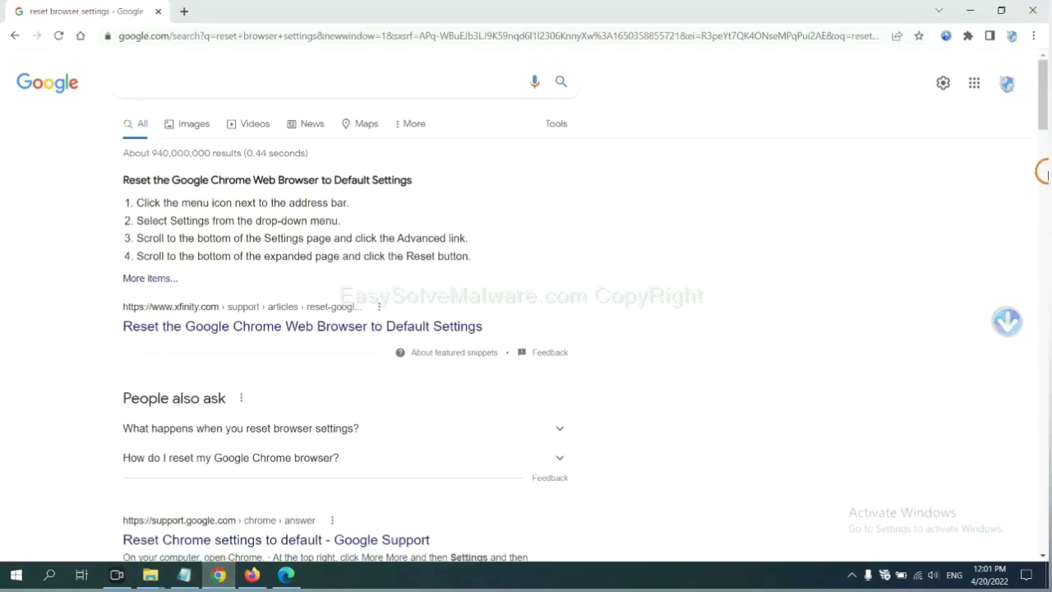
left_click(1033, 36)
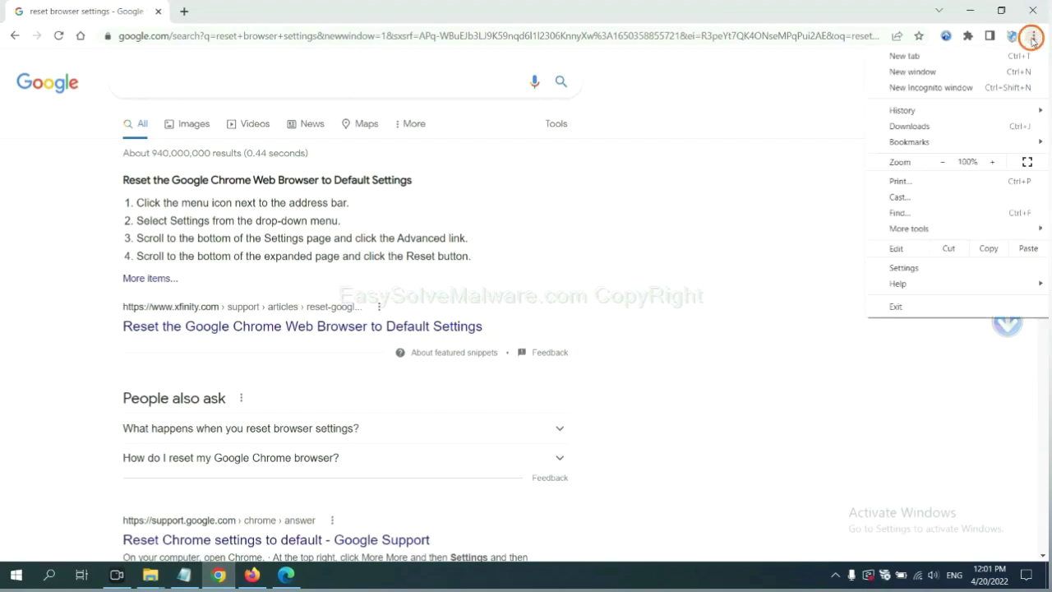
mouse_move(941, 229)
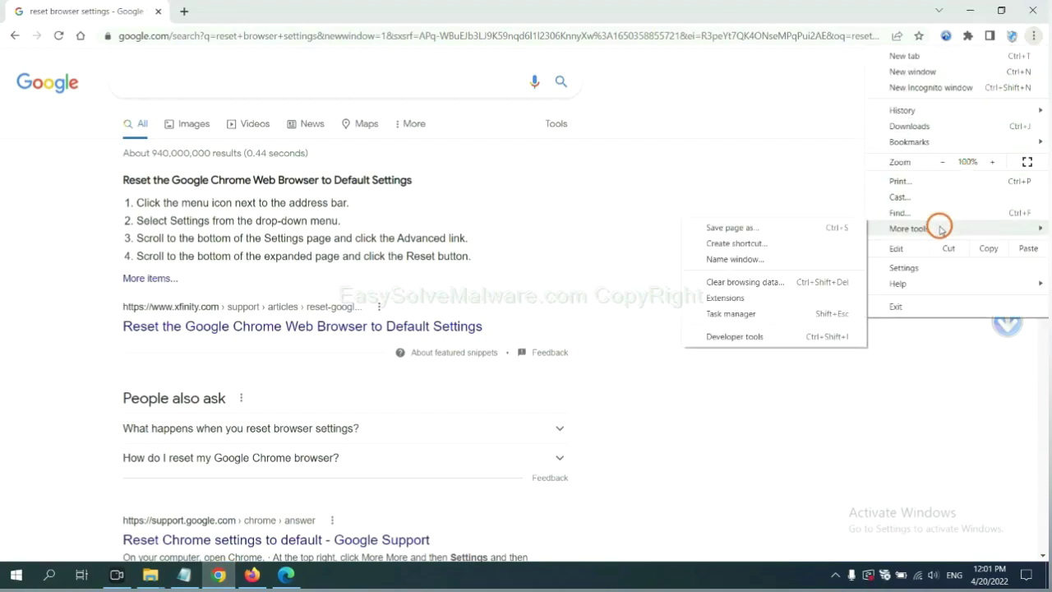
left_click(771, 296)
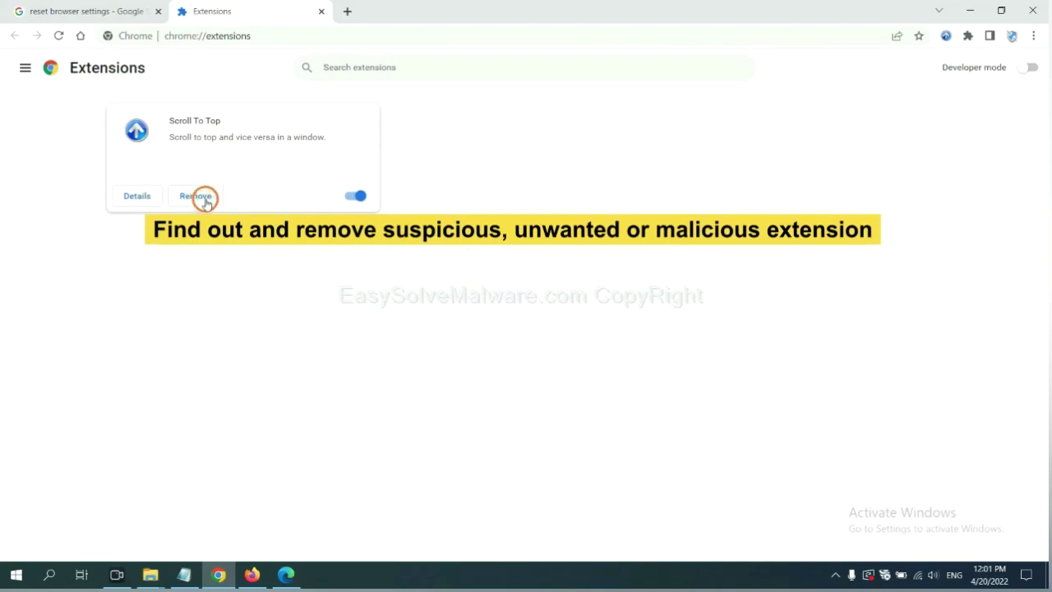
- Open Firefox's Add-ons and themes manager and the GIPHY for Firefox options, then switch to Edge
left_click(250, 574)
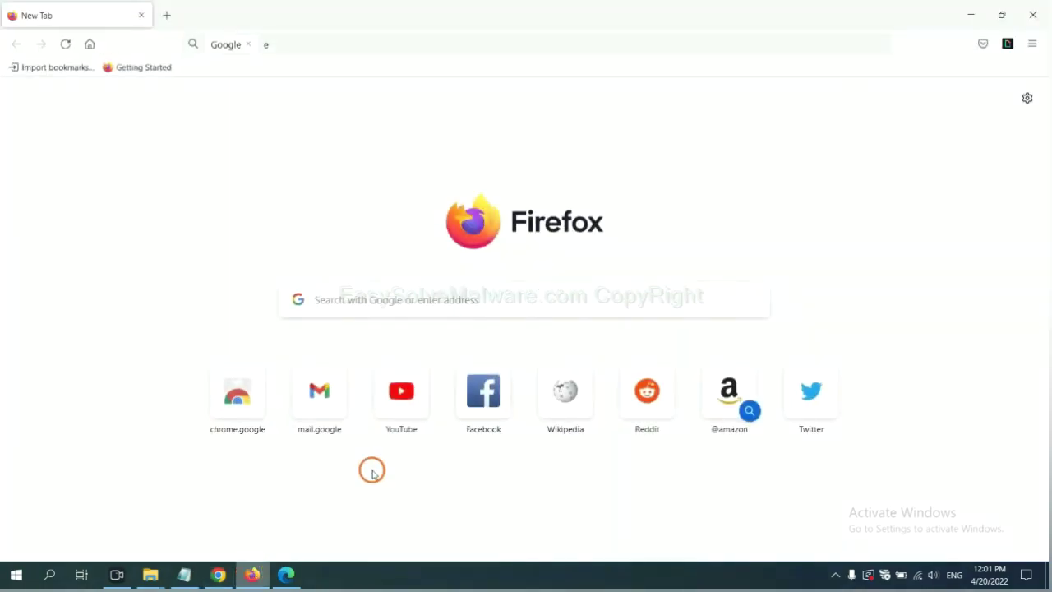
left_click(1036, 46)
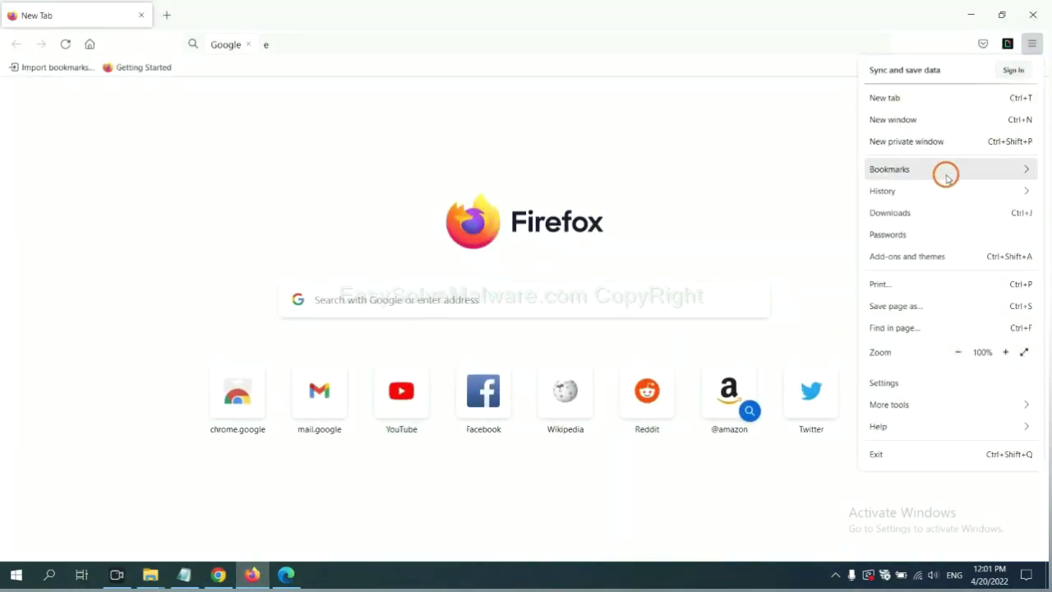
left_click(916, 264)
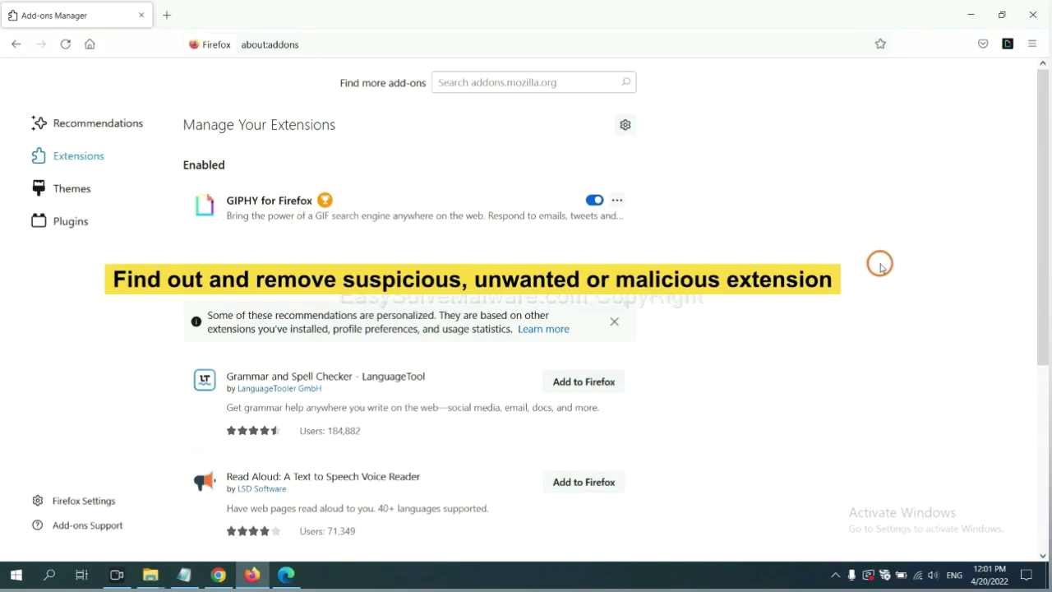
left_click(617, 200)
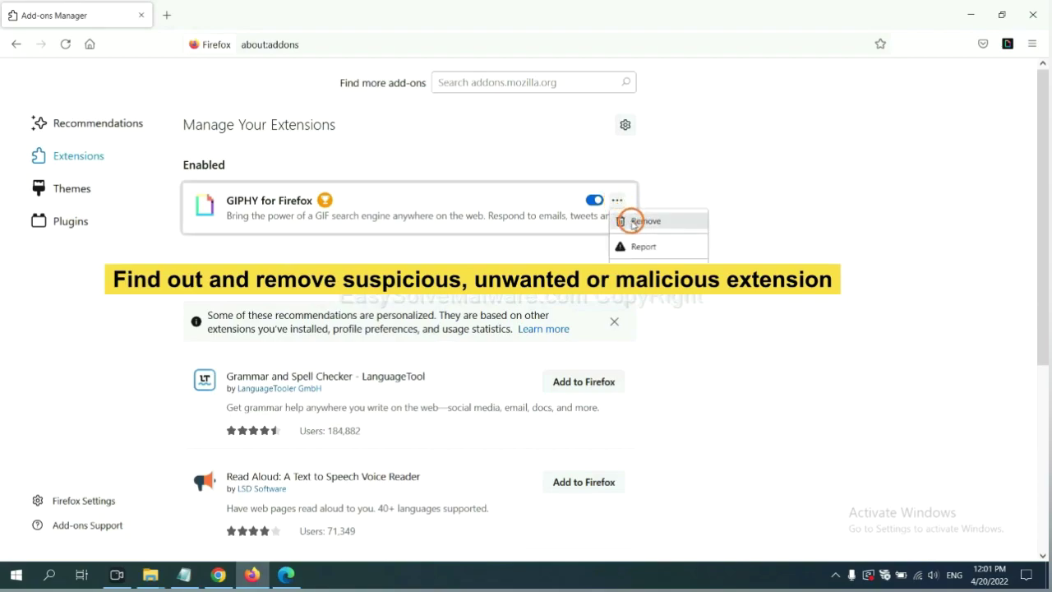
left_click(285, 578)
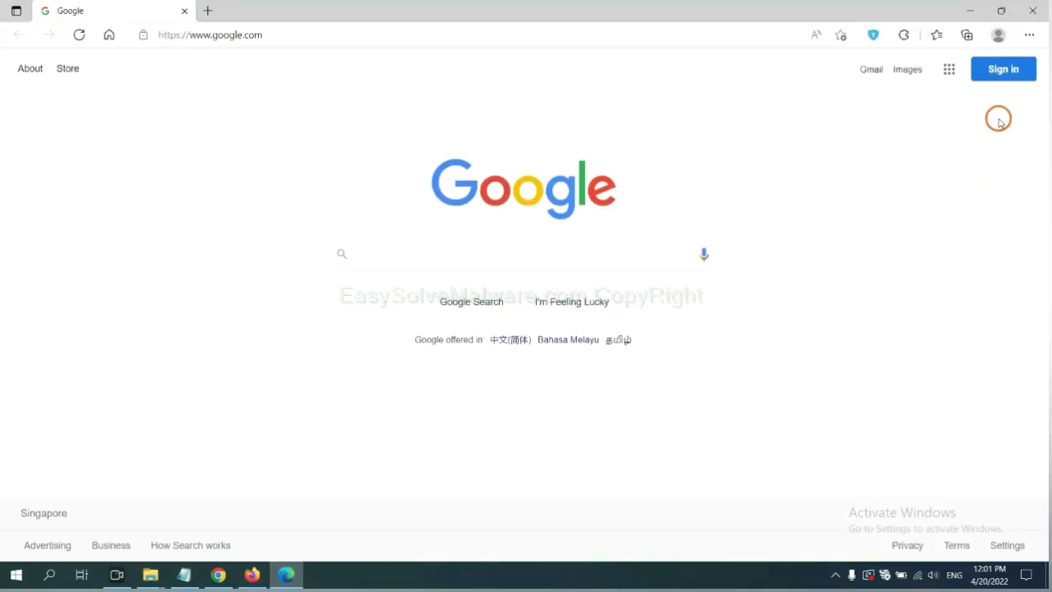
- Remove the ArcVpn Free Fast VPN Proxy extension from Edge's extensions page, then minimise Edge
left_click(1028, 35)
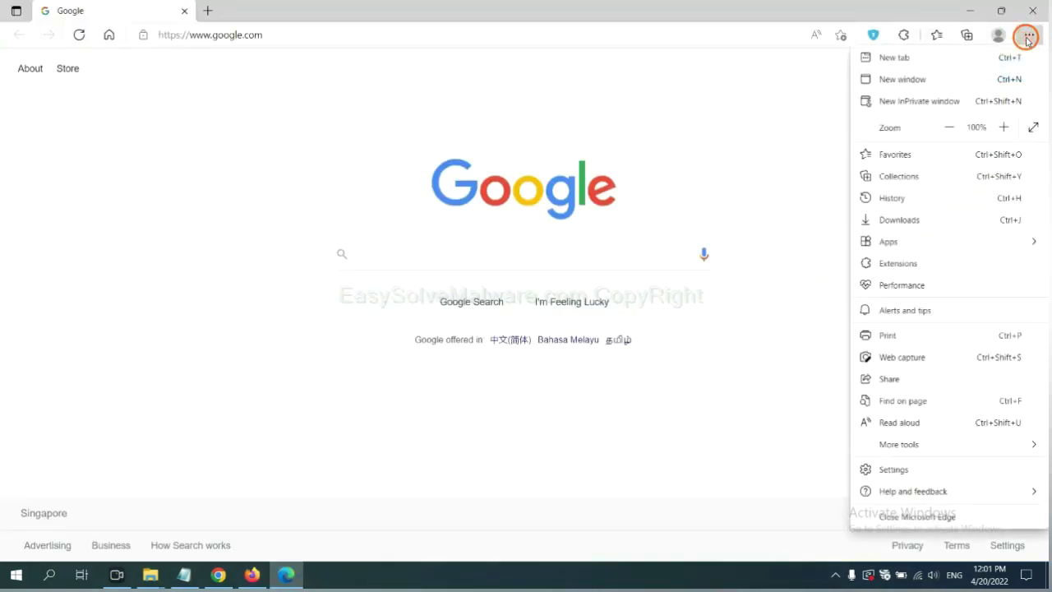
right_click(903, 262)
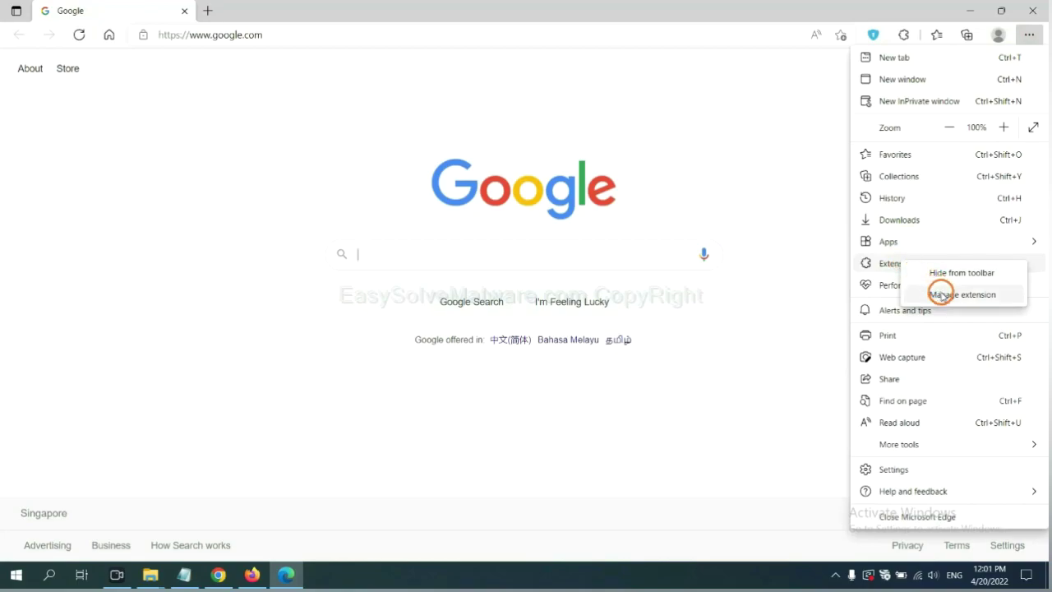
left_click(941, 294)
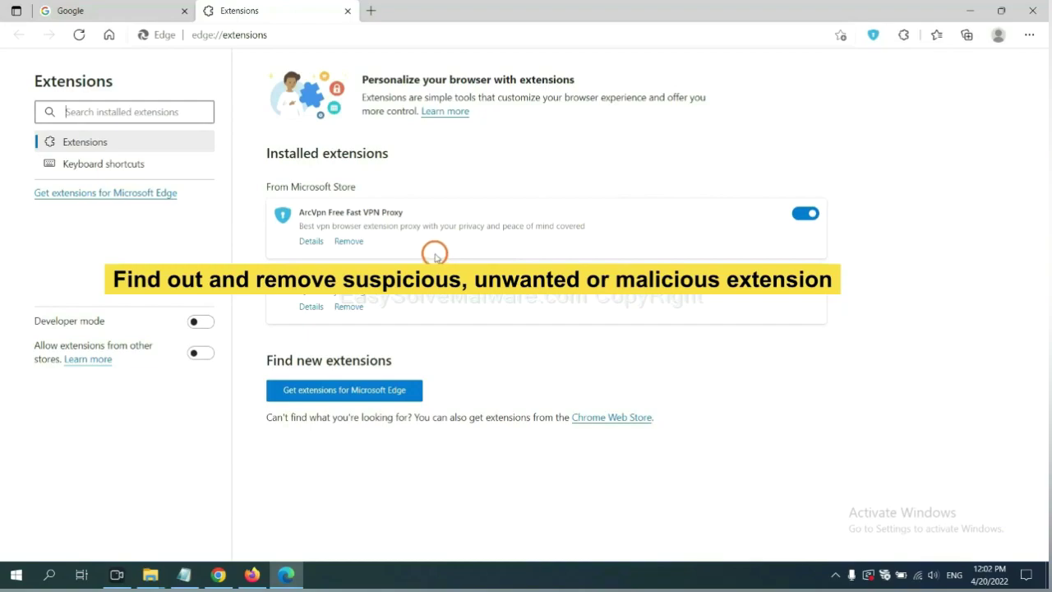
left_click(359, 243)
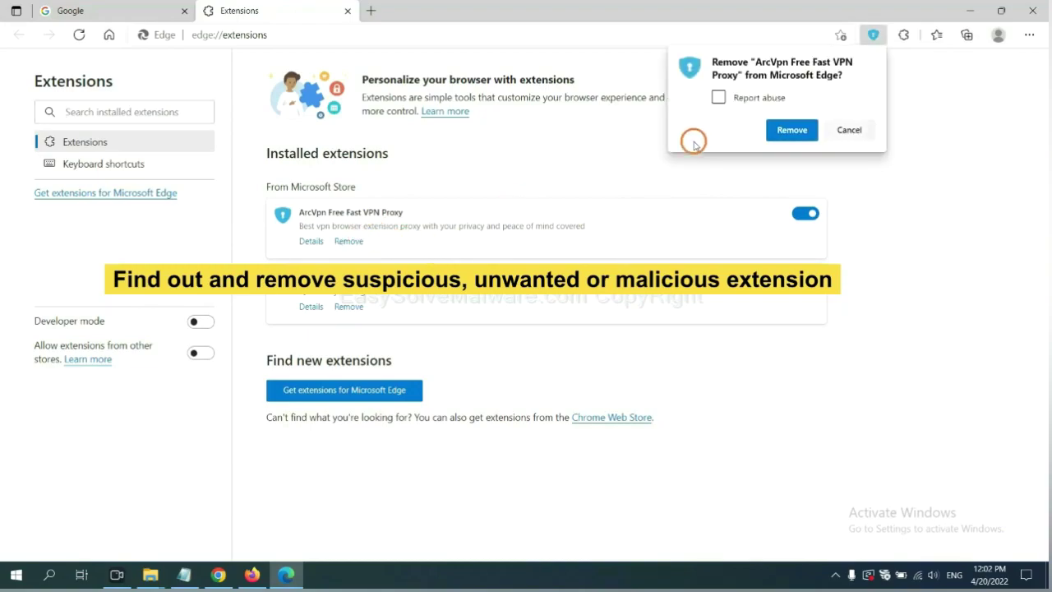
left_click(781, 132)
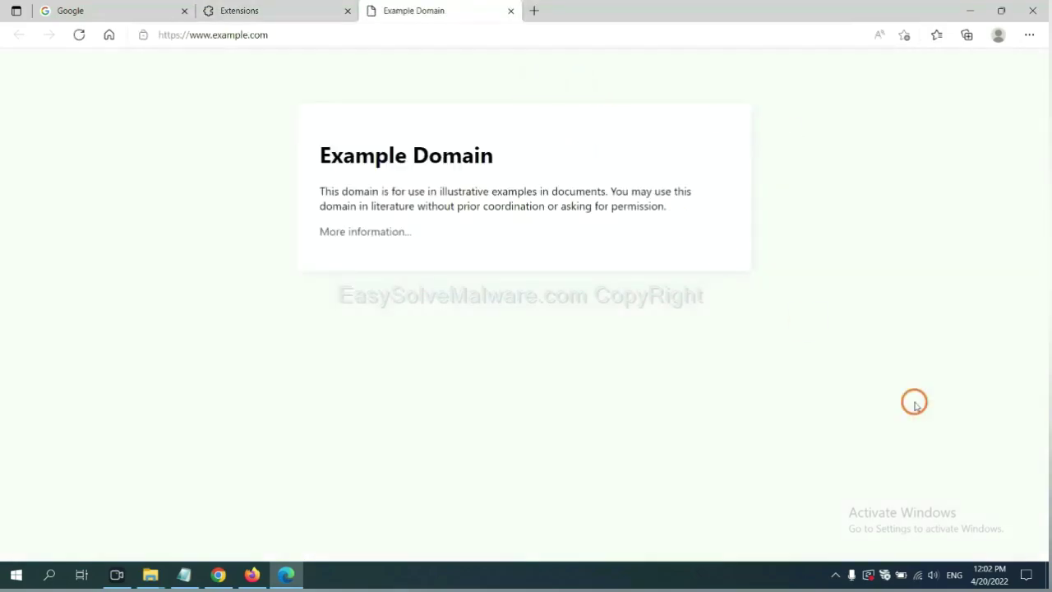
left_click(1046, 580)
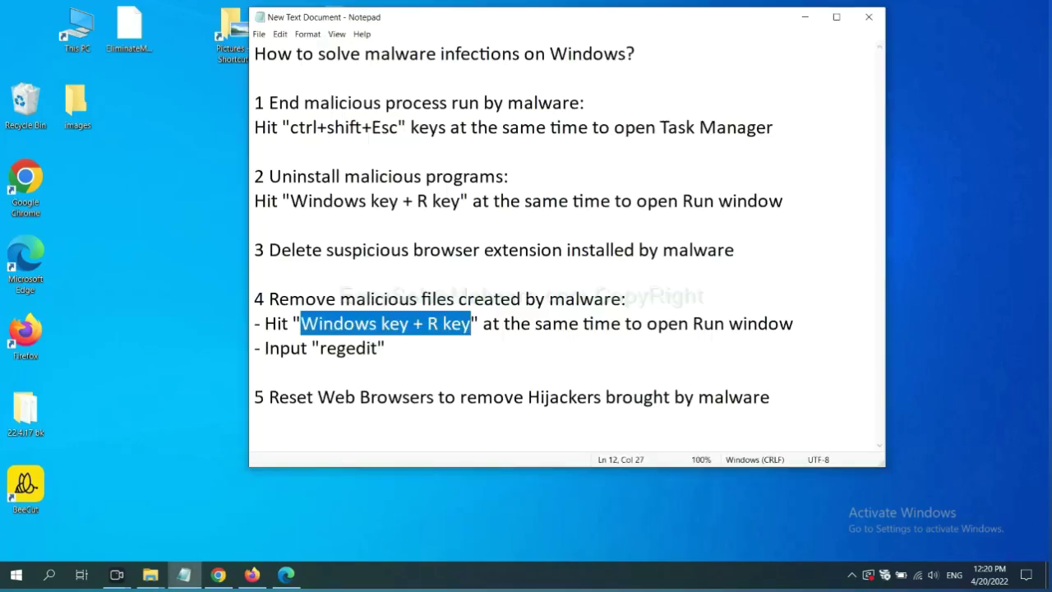
- Highlight the regedit instructions in the notes, then launch regedit from the Win+R Run dialog
left_click(711, 323)
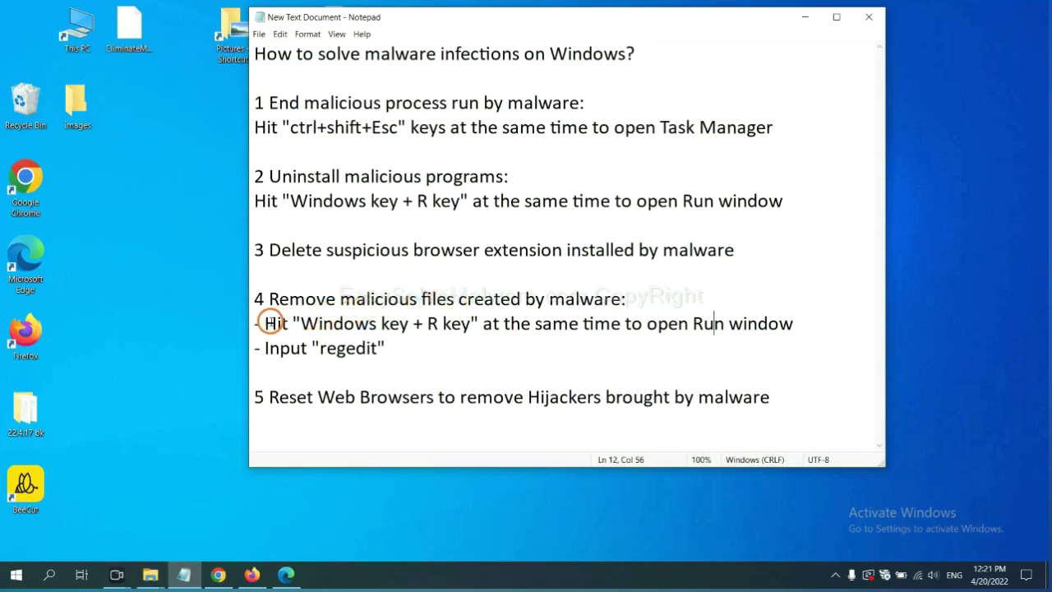
left_click_drag(266, 323, 602, 334)
left_click(604, 329)
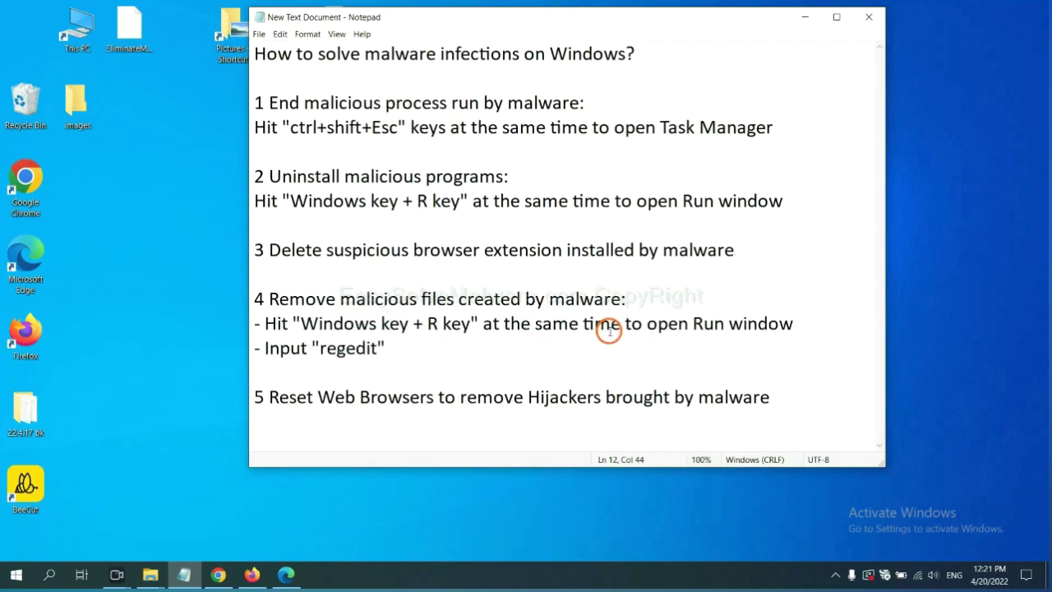
key("super+r")
left_click_drag(199, 415, 834, 218)
left_click(773, 284)
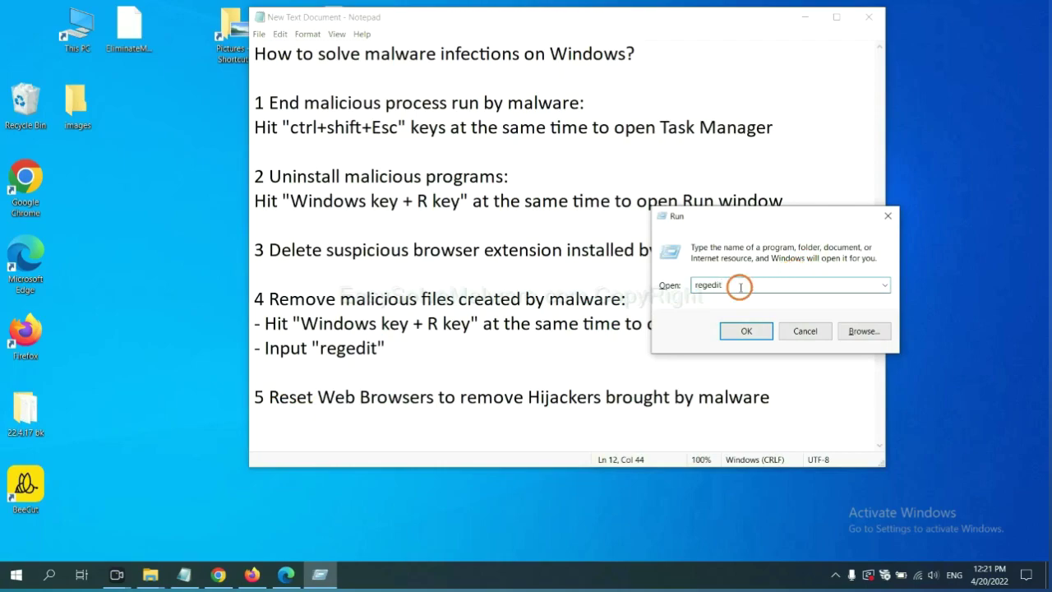
left_click(746, 331)
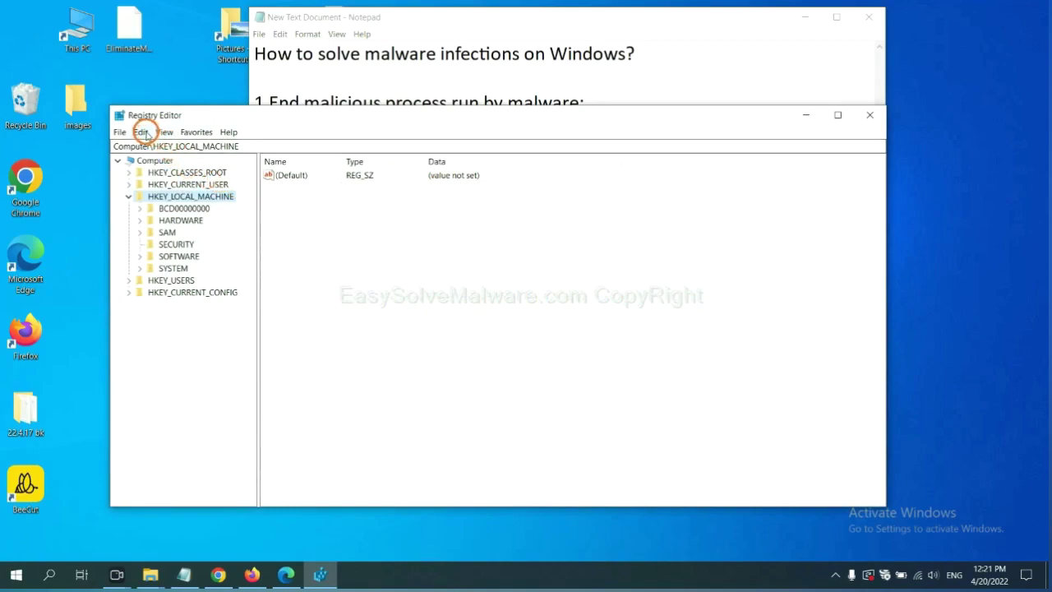
- Search the registry for 'beecut' to reach the BeeCut.exe value under FEATURE_BROWSER_EMULATION
left_click(145, 133)
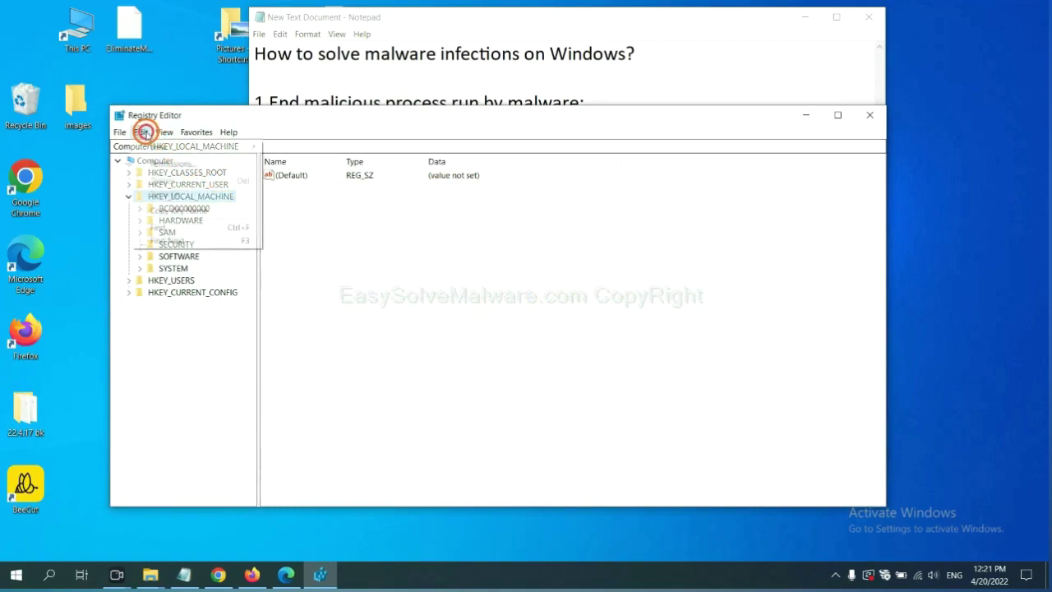
left_click(184, 228)
left_click_drag(297, 174, 441, 207)
left_click(374, 232)
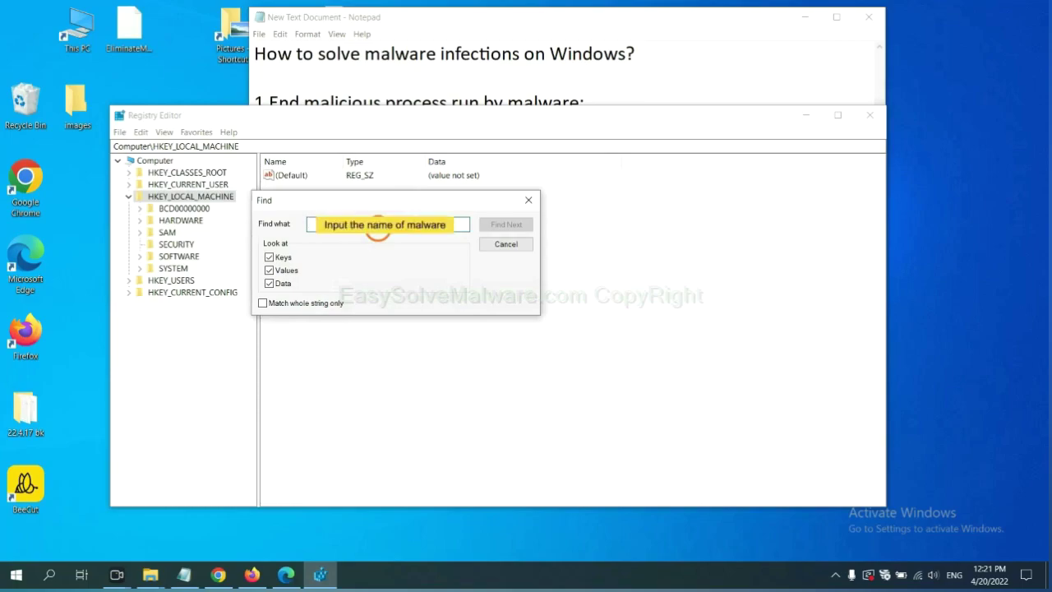
type("beecut")
left_click(505, 225)
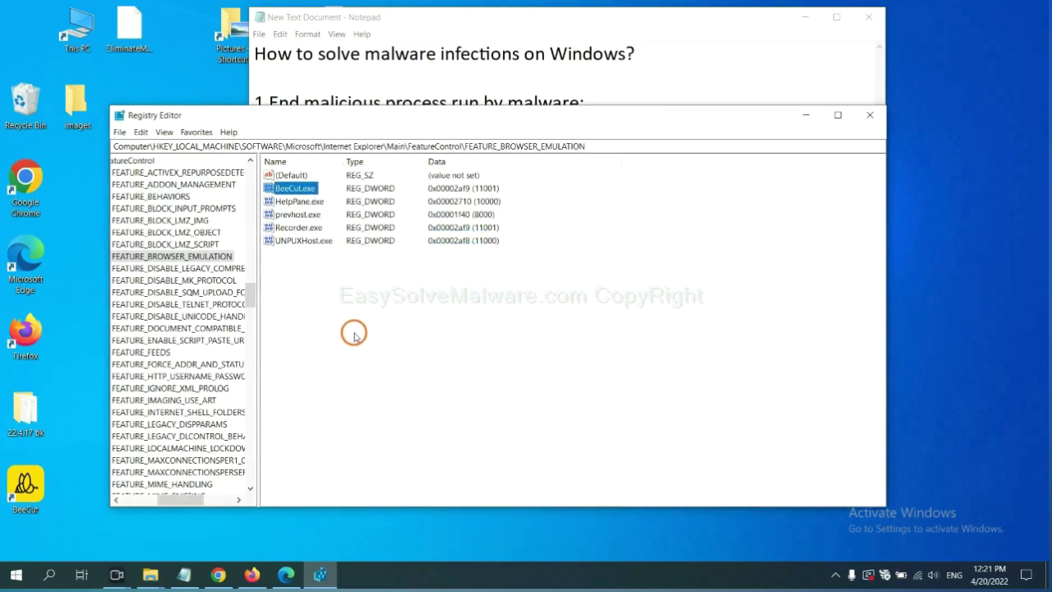
mouse_move(177, 499)
left_mouse_down()
mouse_move(153, 498)
mouse_move(175, 498)
left_mouse_up()
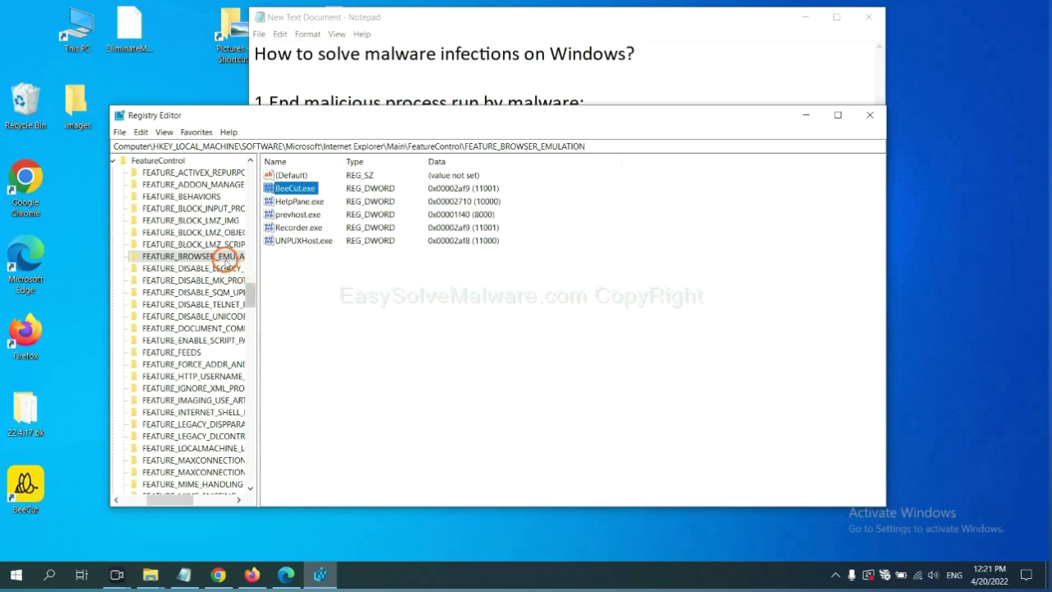
right_click(213, 256)
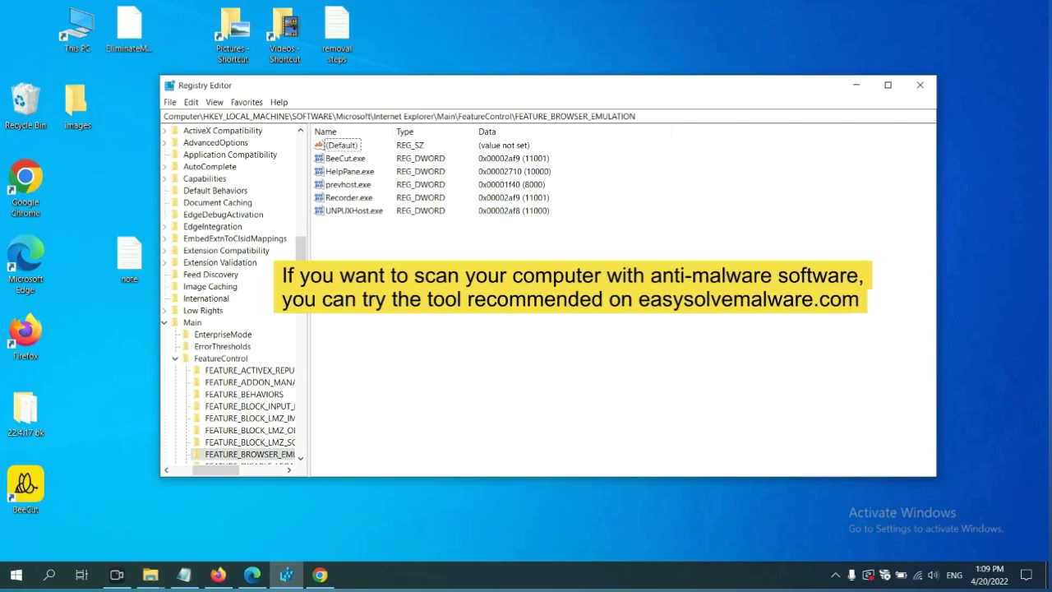
- Review the Quick Menu removal steps on the easysolvemalware.com guide in Chrome
left_click(323, 576)
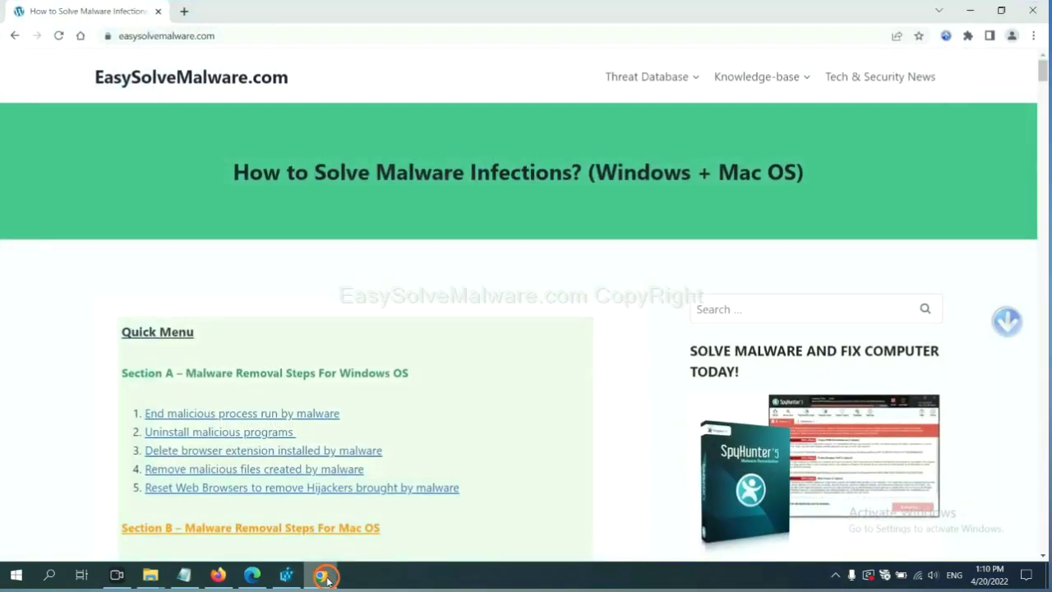
scroll(756, 370, "down", 1)
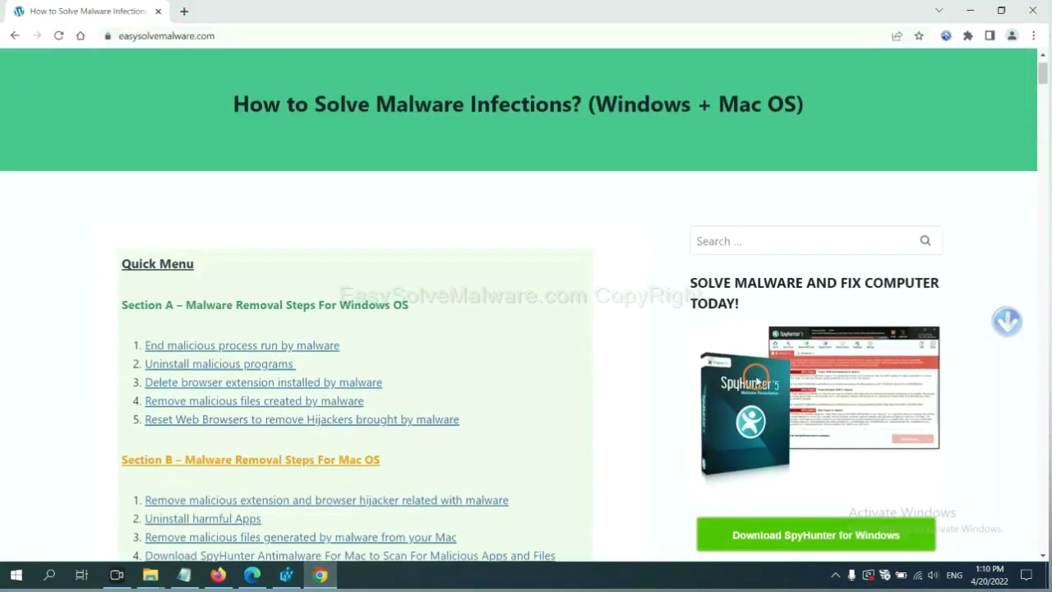
scroll(748, 362, "up", 1)
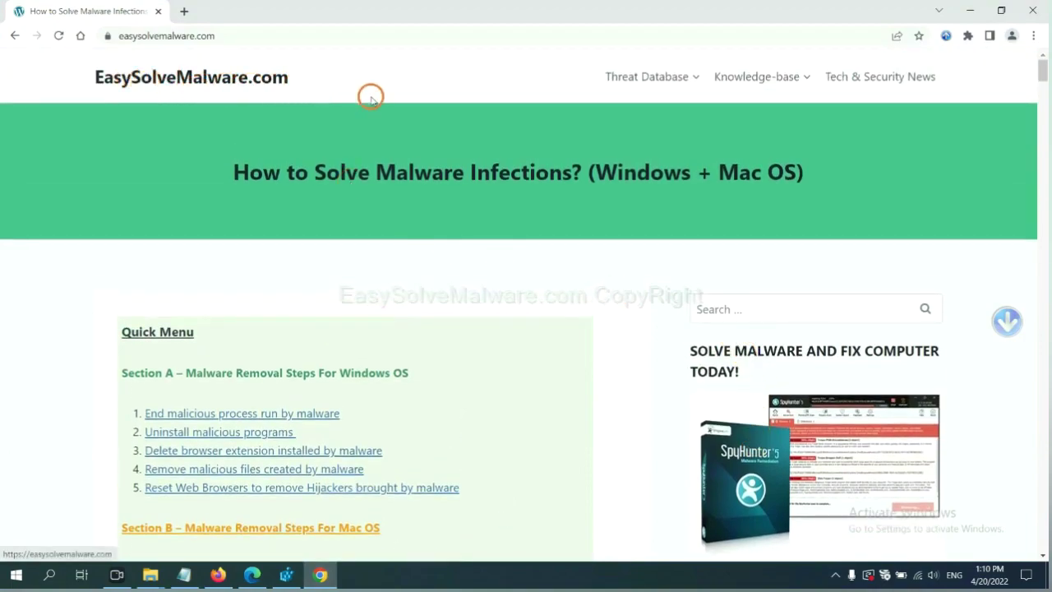
scroll(847, 359, "down", 2)
scroll(839, 345, "down", 1)
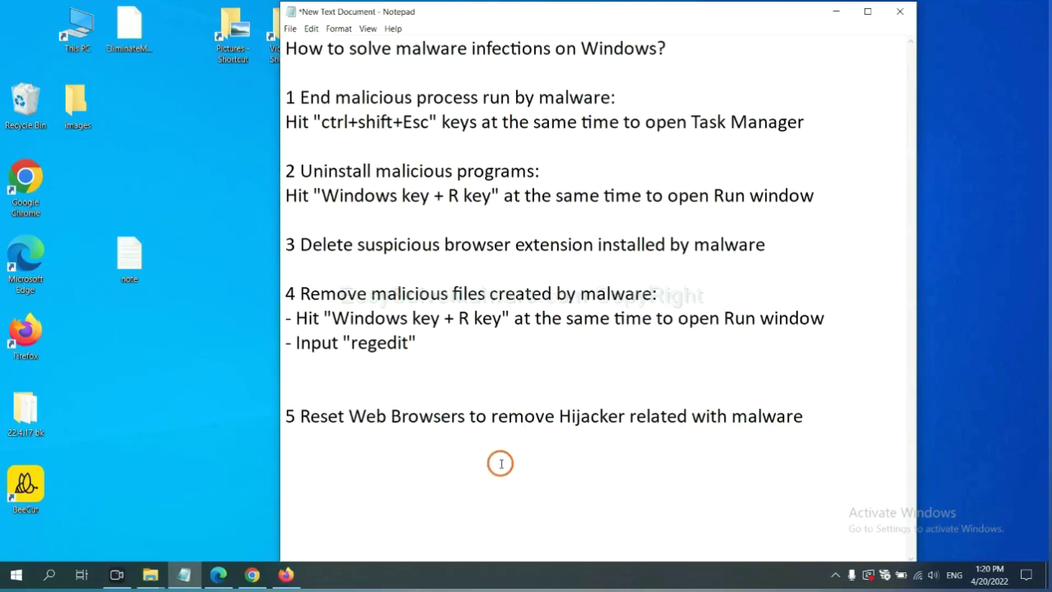
- Search Chrome settings for 'reset' and choose 'Restore settings to their original defaults'
left_click(247, 578)
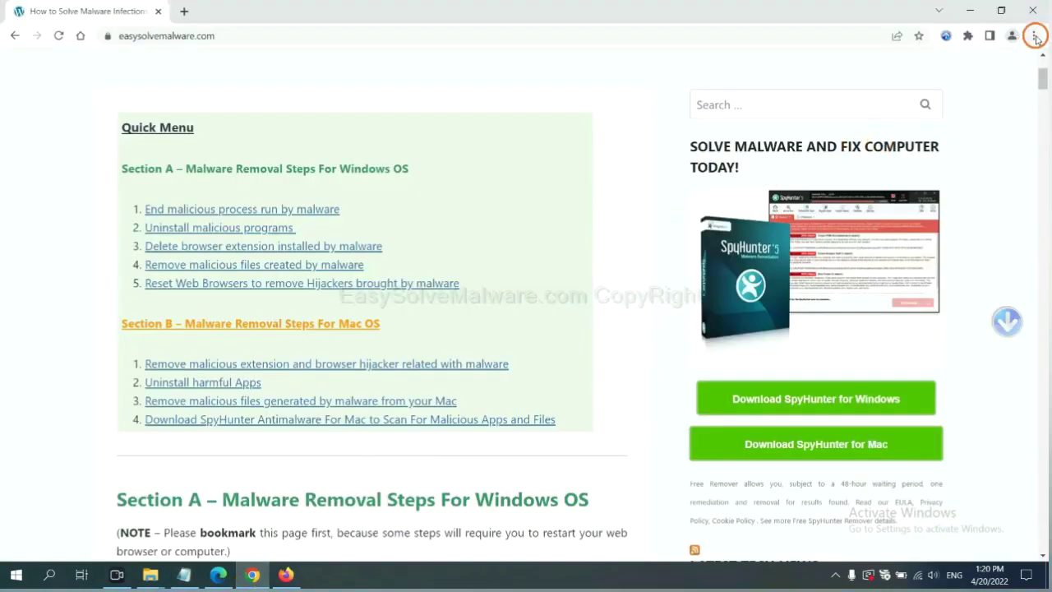
left_click(1035, 37)
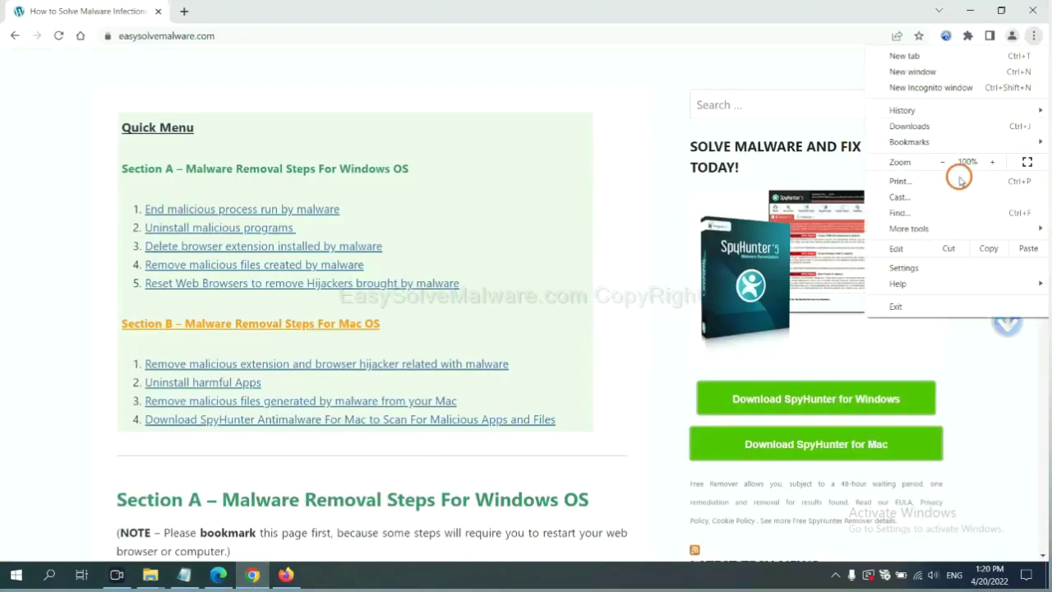
left_click(918, 266)
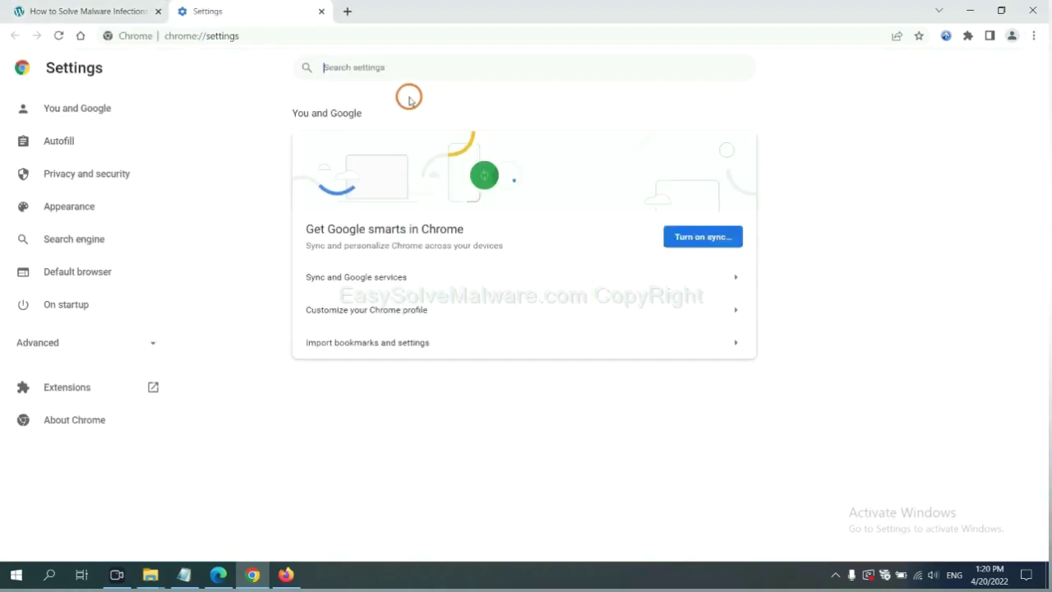
left_click(407, 76)
type("reset")
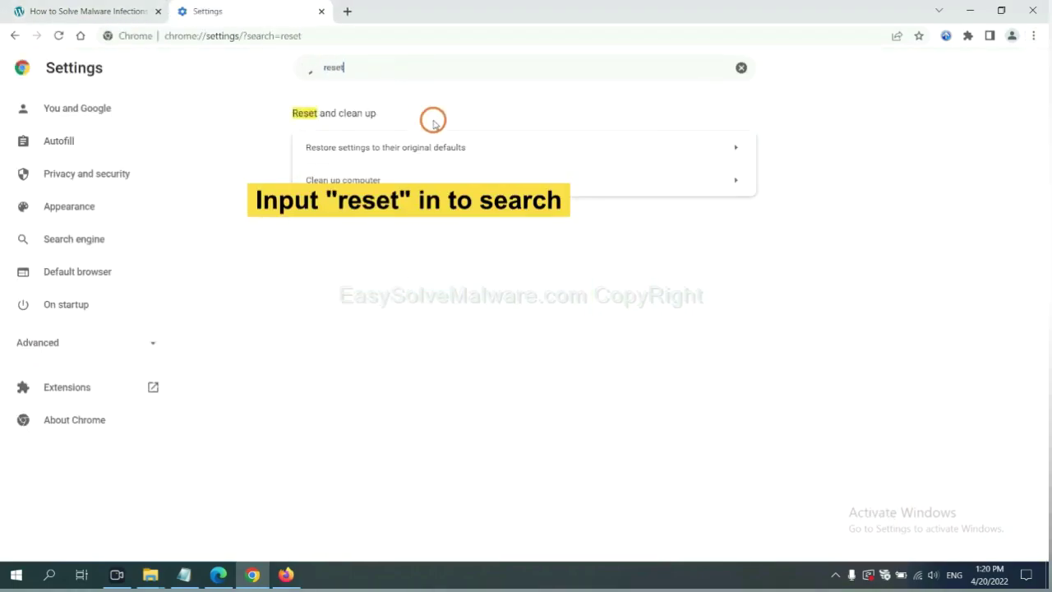
left_click(446, 146)
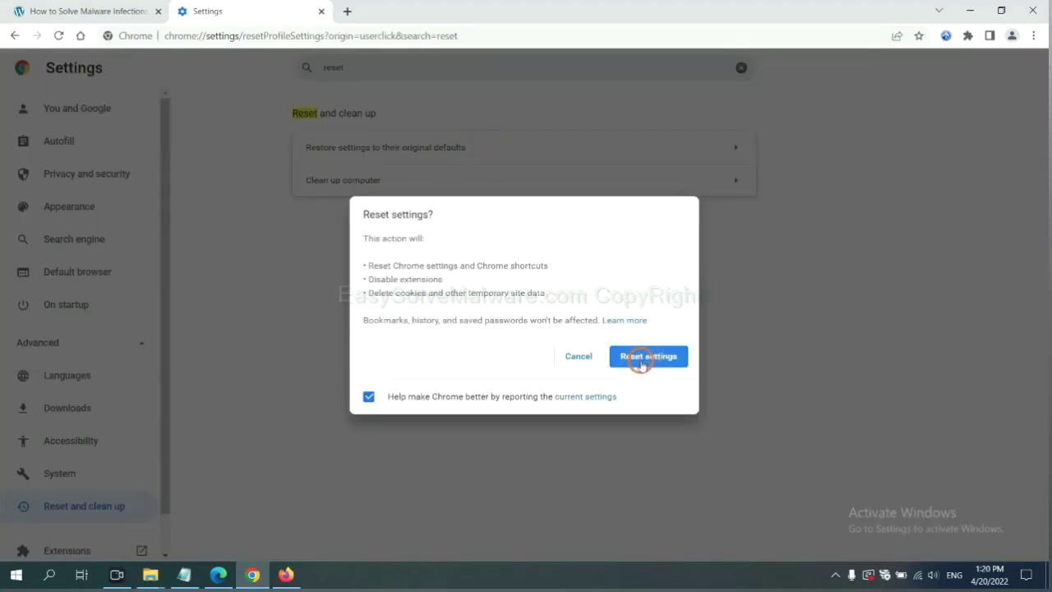
left_click(287, 572)
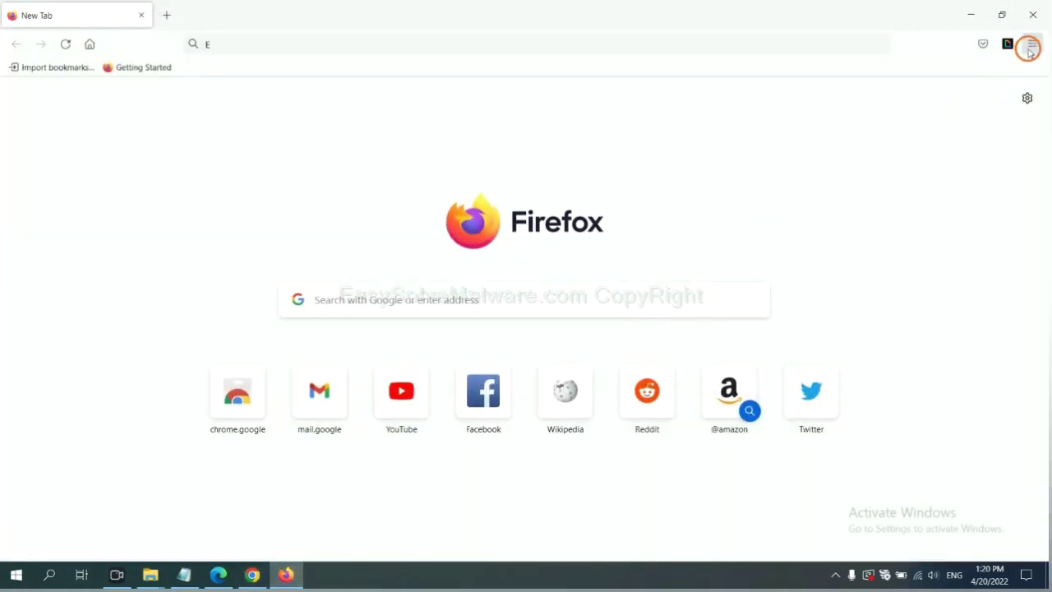
- Refresh Firefox to its default settings from the Troubleshooting Information page, confirming the refresh
left_click(1032, 46)
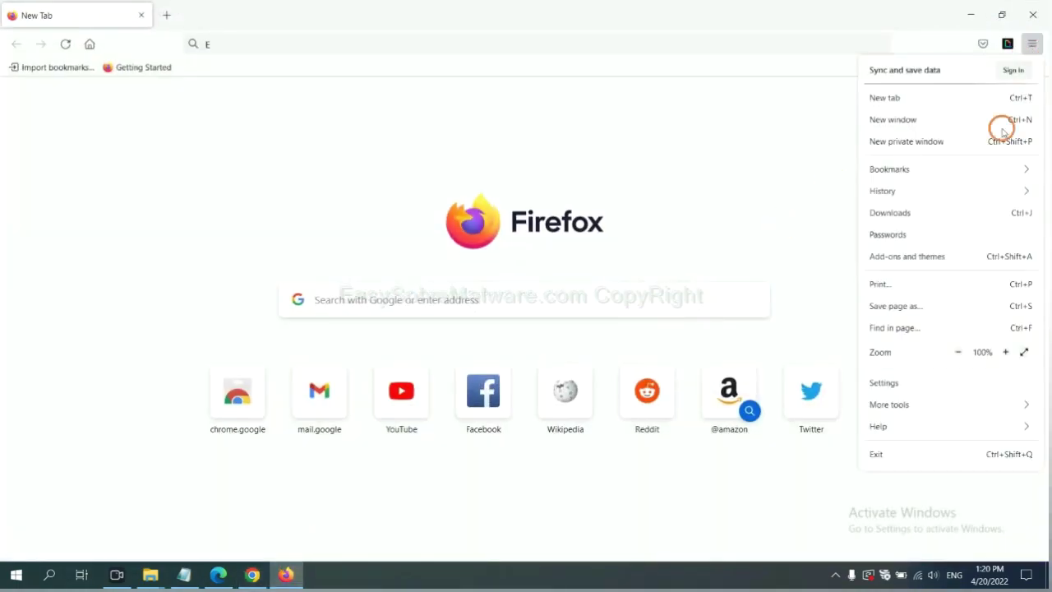
left_click(900, 424)
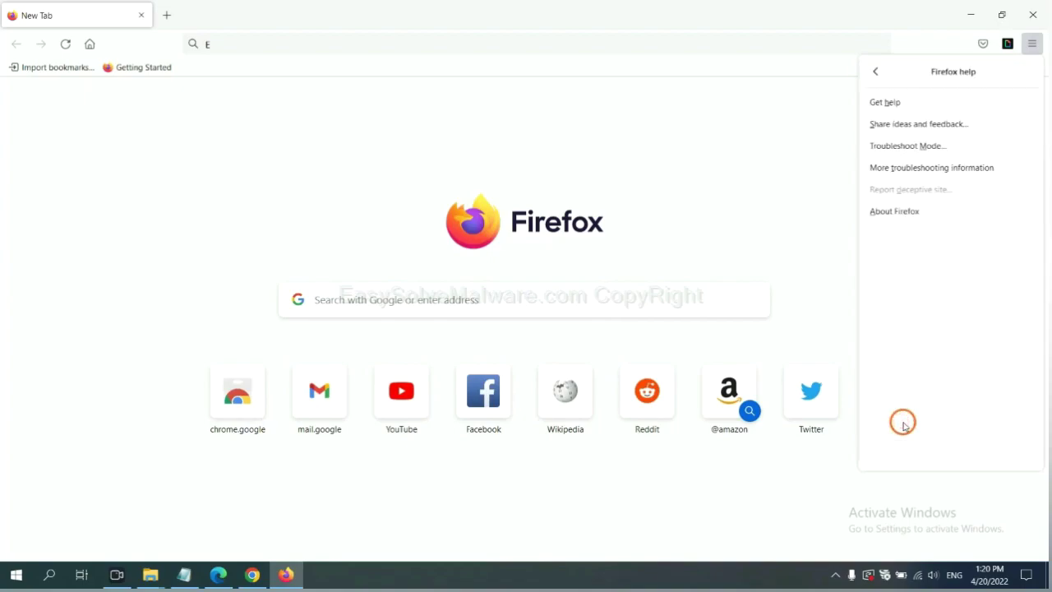
left_click(920, 168)
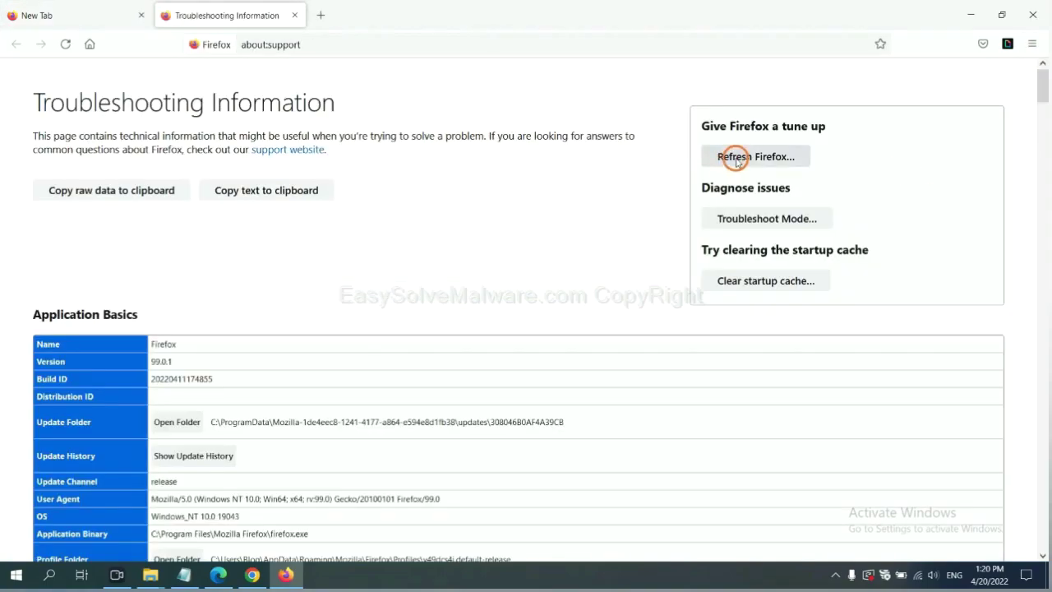
left_click(737, 157)
left_click(567, 159)
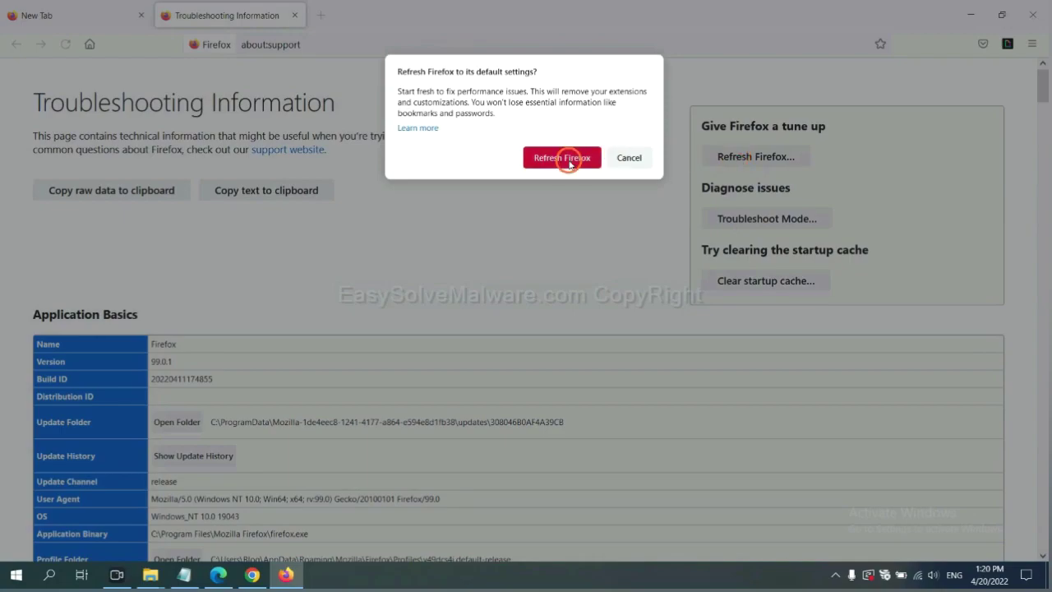
- Search Edge settings for 'reset' and choose 'Restore settings to their default values'
left_click(218, 575)
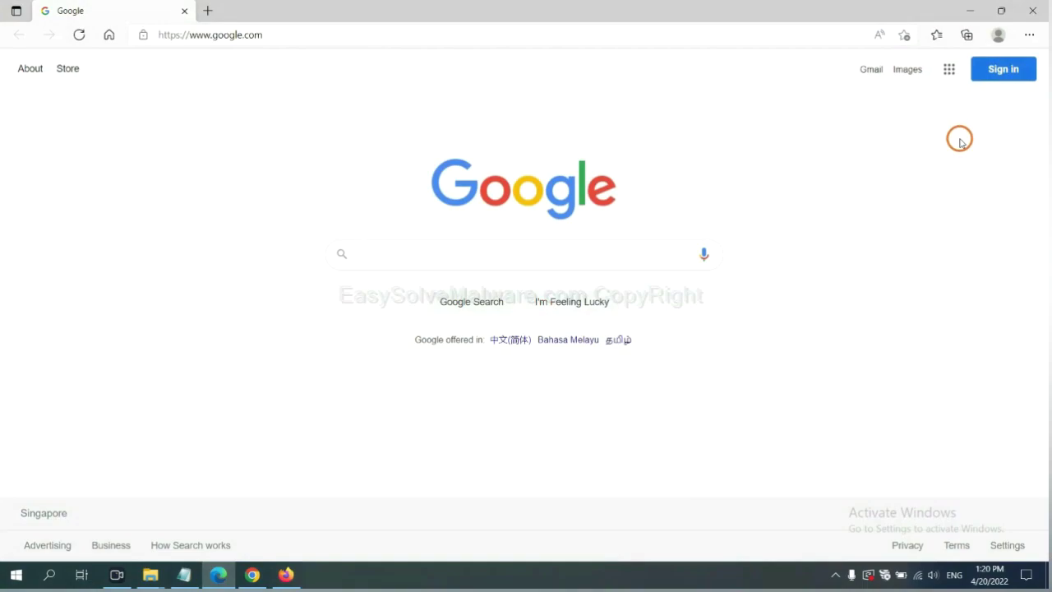
left_click(1029, 34)
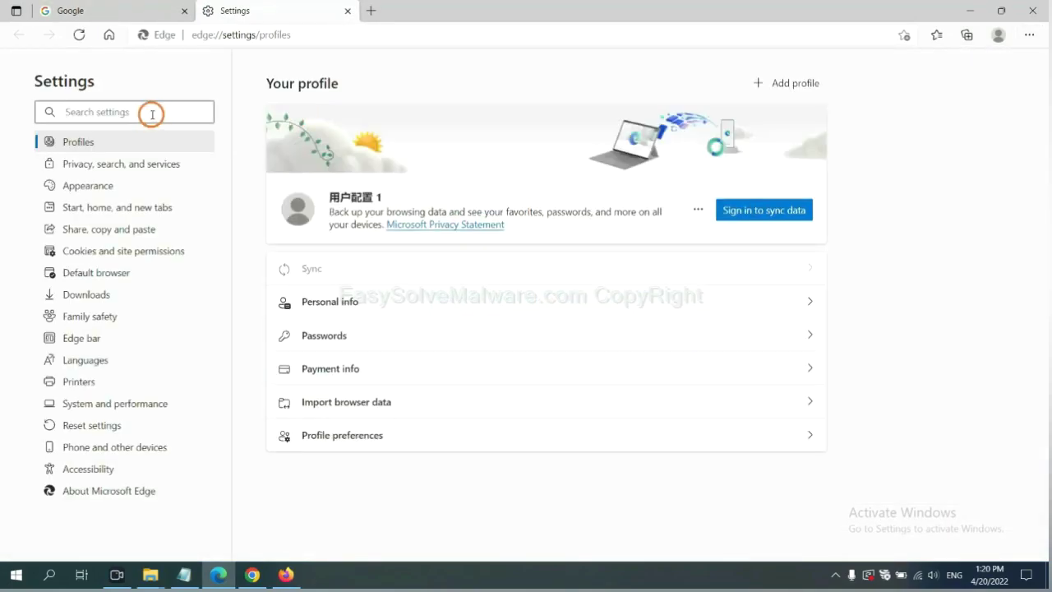
type("re")
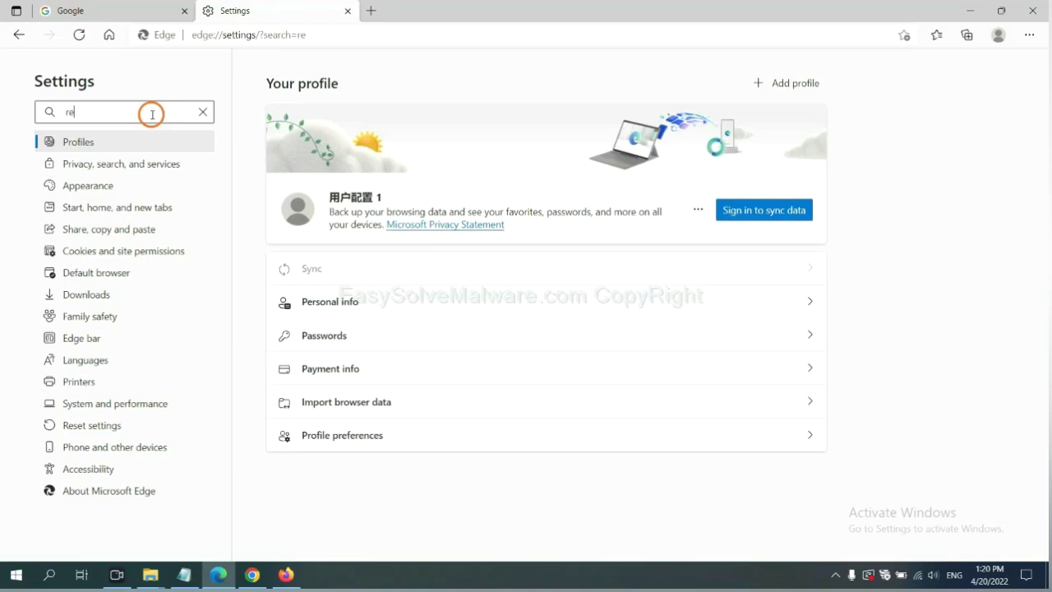
type("set")
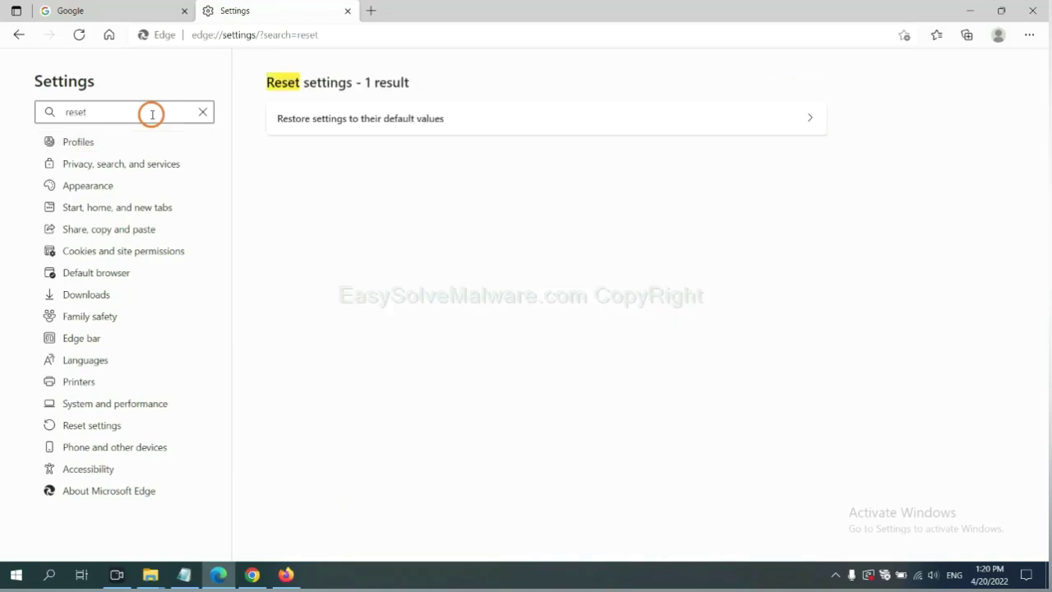
left_click(368, 118)
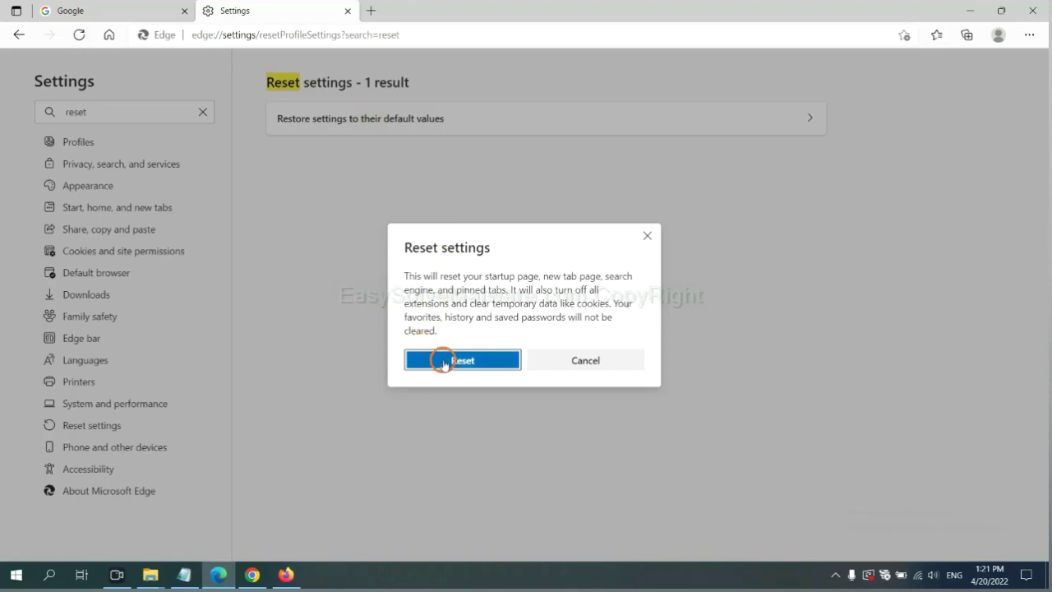